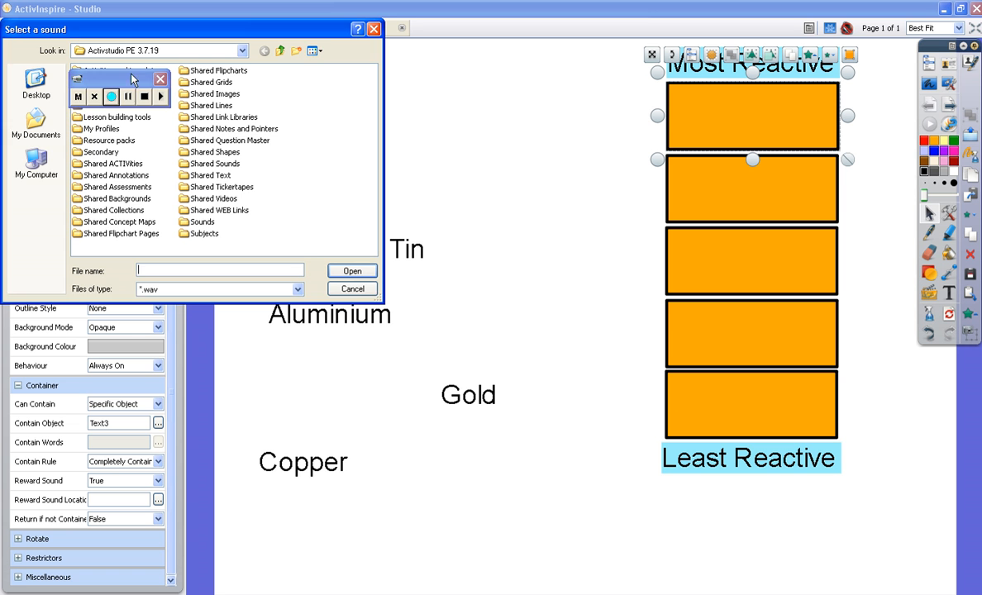
Step: Choose cheer kids.wav from the Shared Sounds folder as the top box's reward sound
{"action": "left_click_drag", "start_coordinate": [123, 77], "coordinate": [357, 56]}
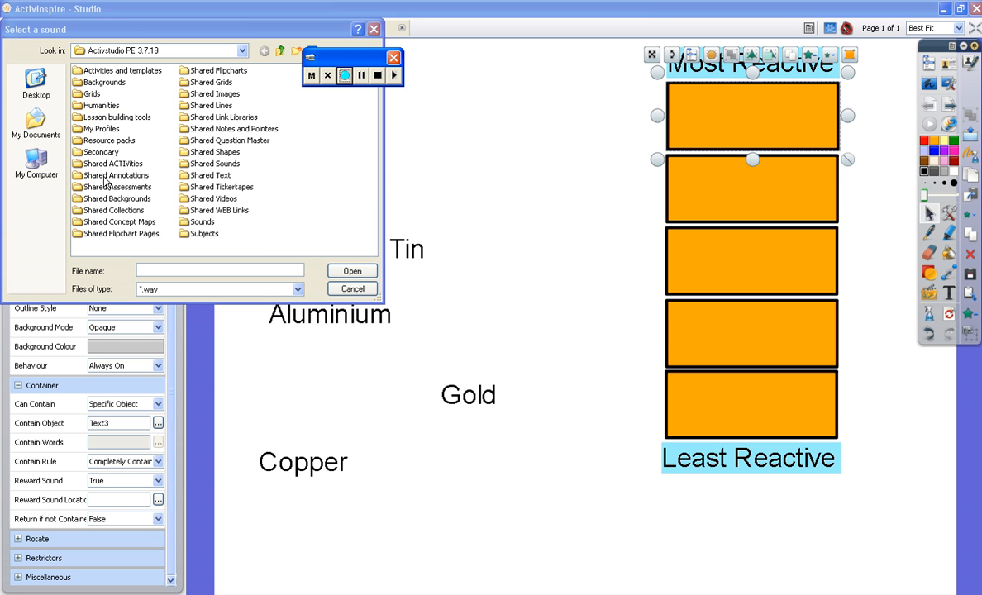
{"action": "double_click", "coordinate": [214, 164]}
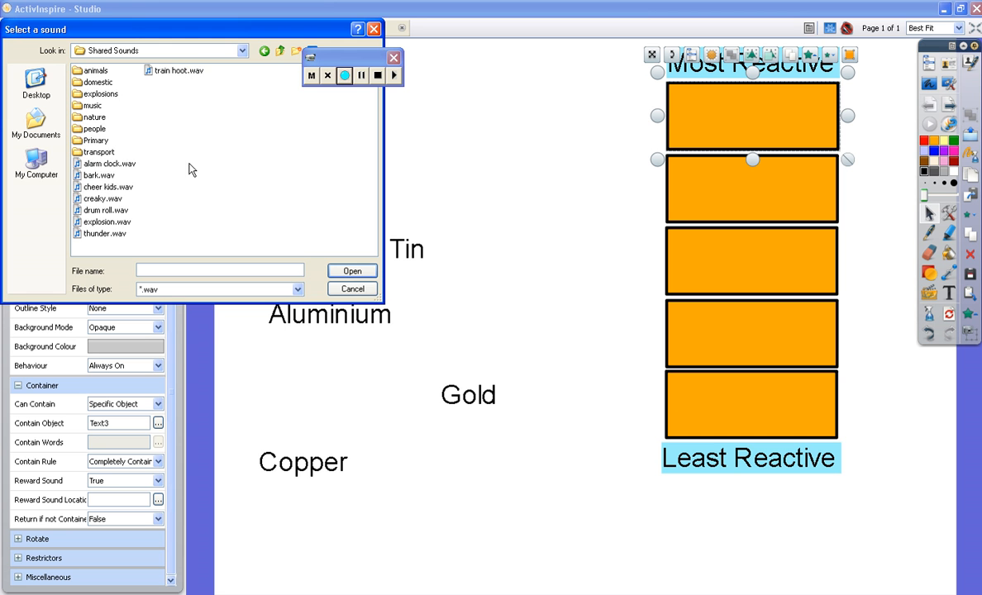
{"action": "double_click", "coordinate": [108, 187]}
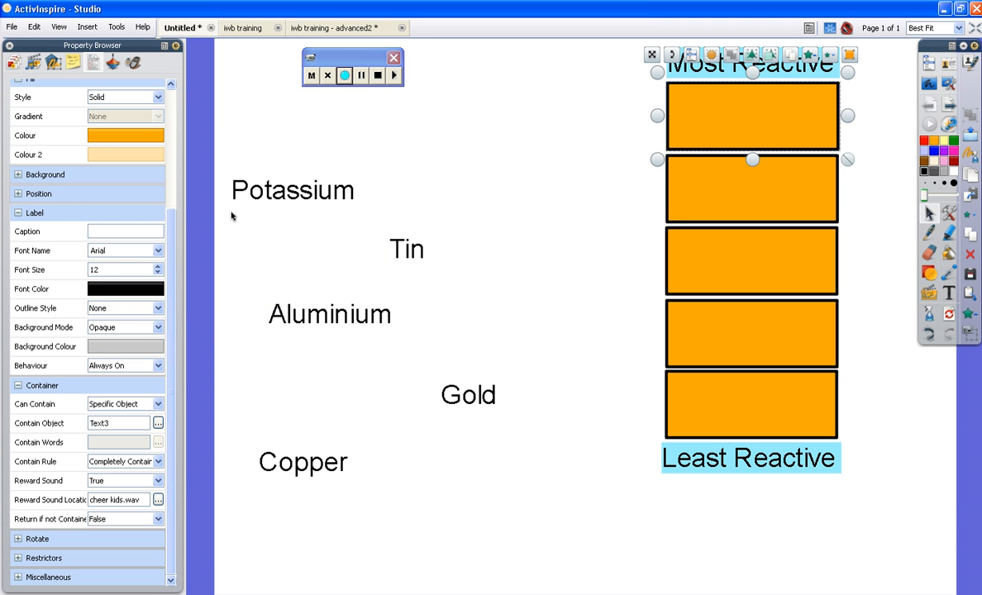
Step: Test the top box by moving Potassium into it, return the word above Tin, and shift Tin slightly up
{"action": "left_click", "coordinate": [321, 225]}
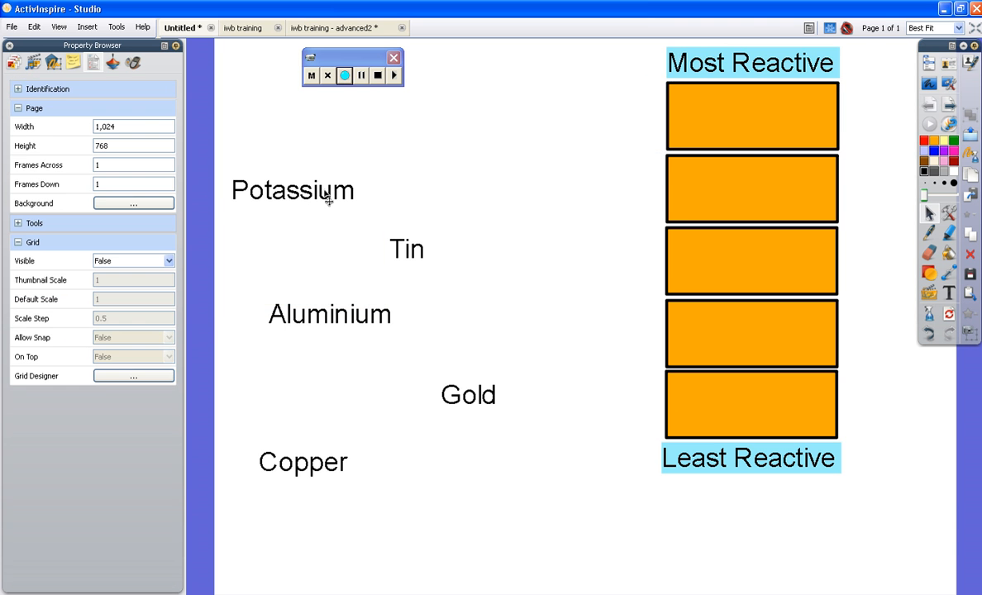
{"action": "left_click_drag", "start_coordinate": [328, 199], "coordinate": [783, 114]}
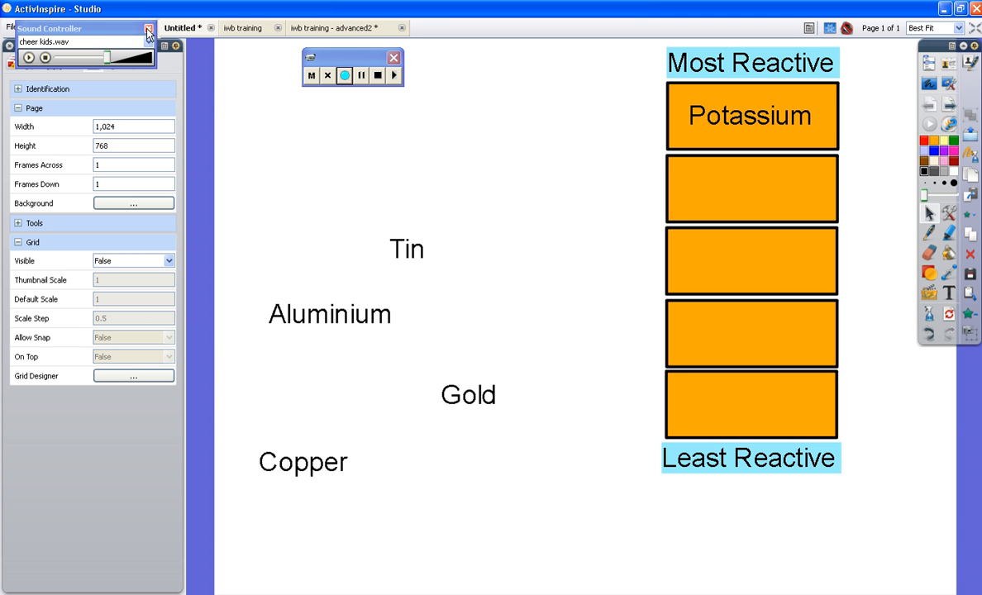
{"action": "left_click_drag", "start_coordinate": [764, 132], "coordinate": [333, 169]}
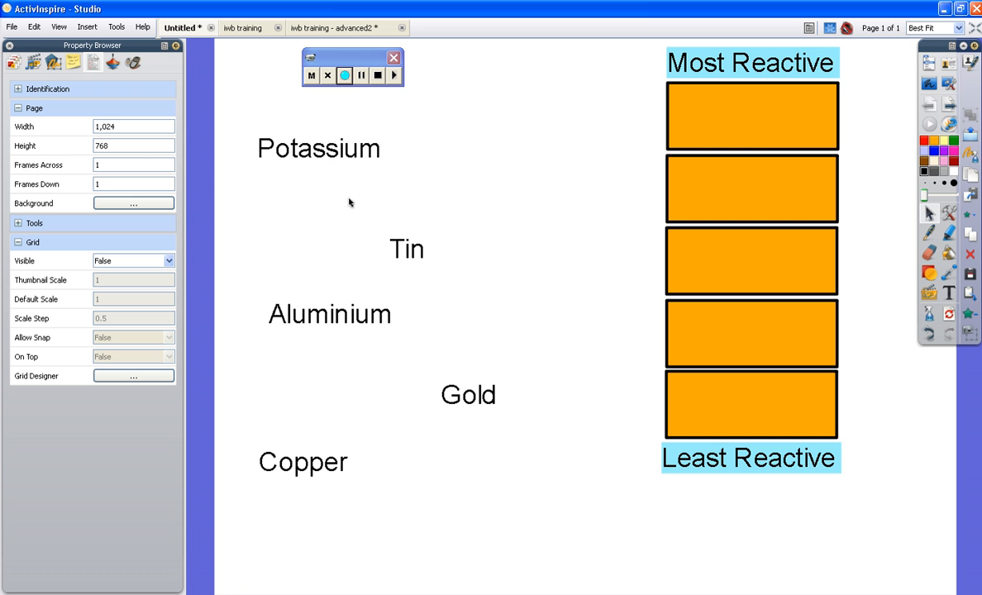
{"action": "mouse_move", "coordinate": [426, 265]}
{"action": "left_mouse_down"}
{"action": "mouse_move", "coordinate": [421, 258]}
{"action": "mouse_move", "coordinate": [708, 179]}
{"action": "mouse_move", "coordinate": [764, 127]}
{"action": "mouse_move", "coordinate": [403, 249]}
{"action": "mouse_move", "coordinate": [423, 248]}
{"action": "left_mouse_up"}
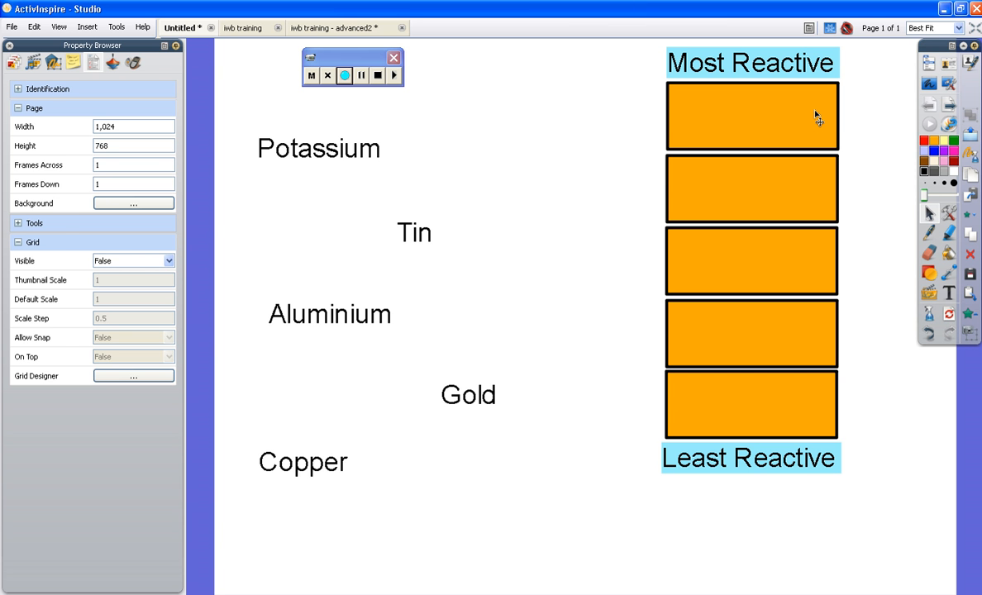
Step: Consult the reactivity series web page in the browser and set the second box to contain only the specific object Text4
{"action": "left_click", "coordinate": [780, 184]}
{"action": "left_click", "coordinate": [352, 594]}
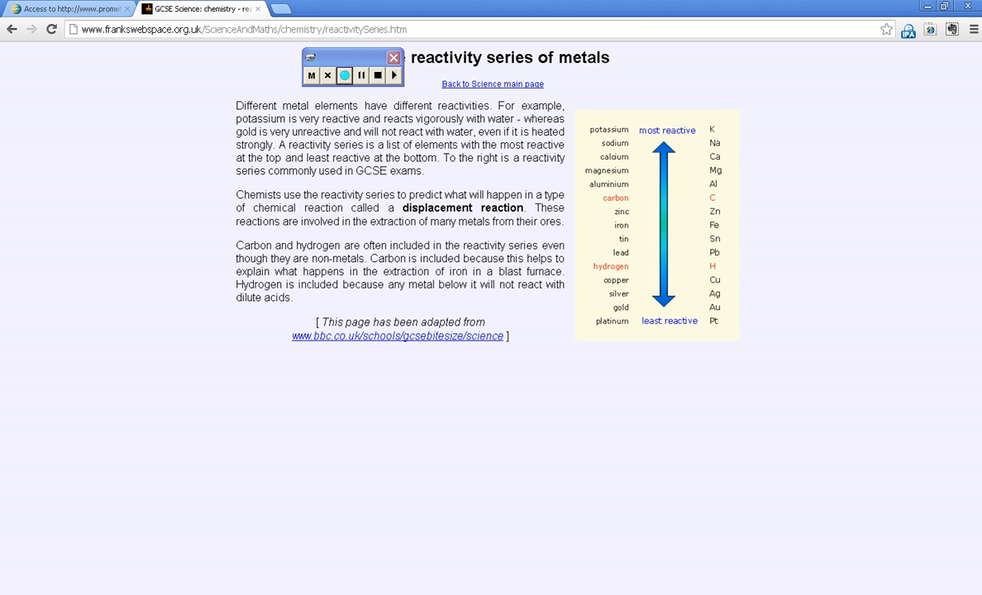
{"action": "left_click", "coordinate": [352, 594]}
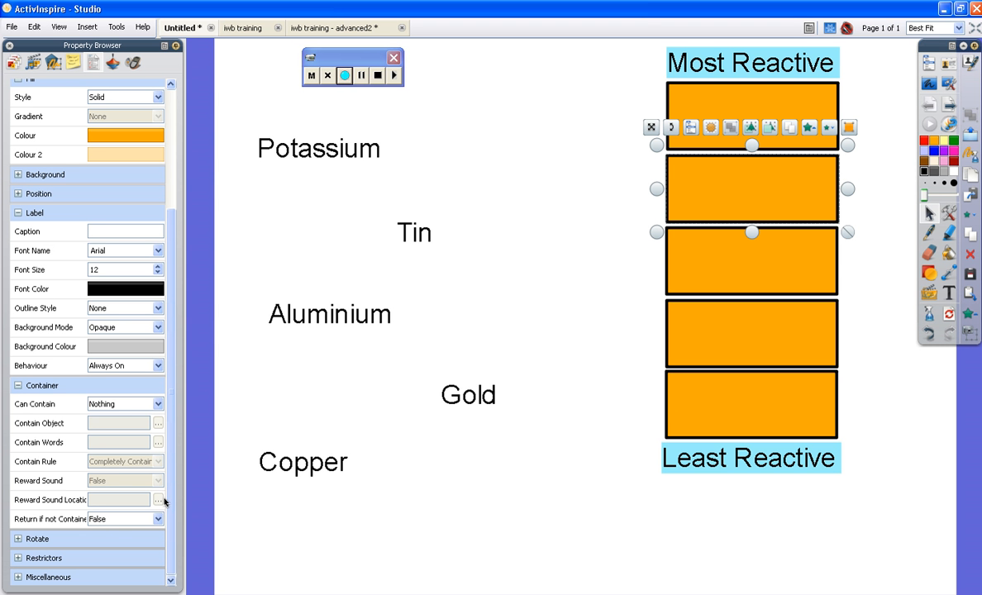
{"action": "left_click", "coordinate": [157, 403]}
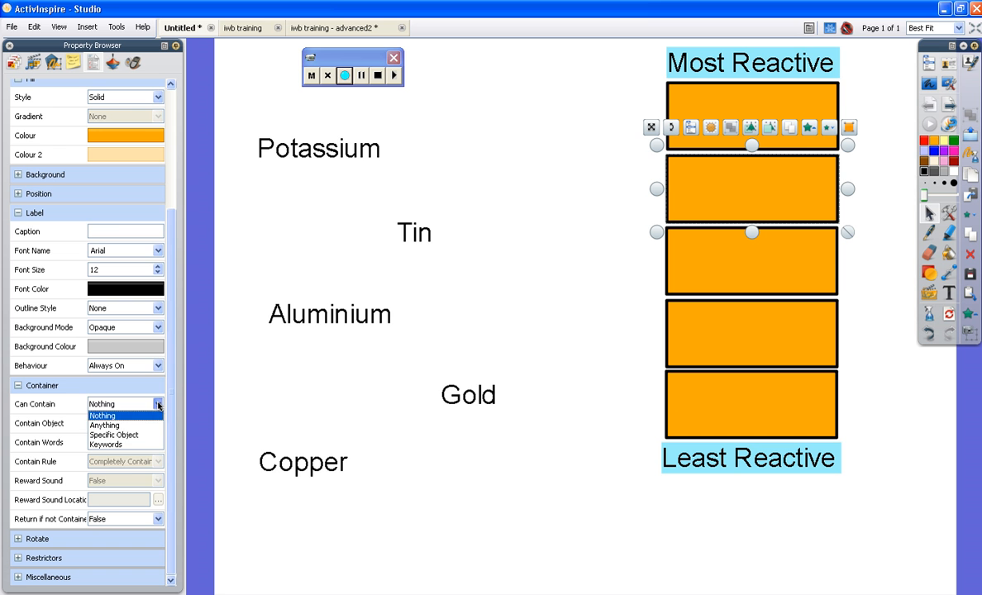
{"action": "left_click", "coordinate": [115, 435]}
{"action": "left_click", "coordinate": [158, 422]}
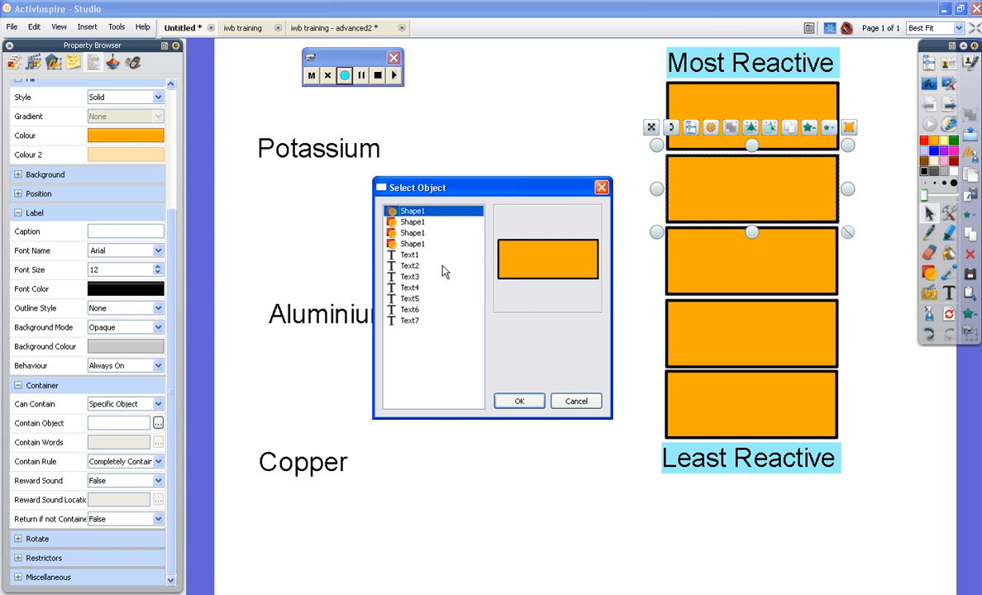
{"action": "left_click", "coordinate": [430, 299]}
{"action": "left_click", "coordinate": [417, 286]}
{"action": "left_click", "coordinate": [519, 401]}
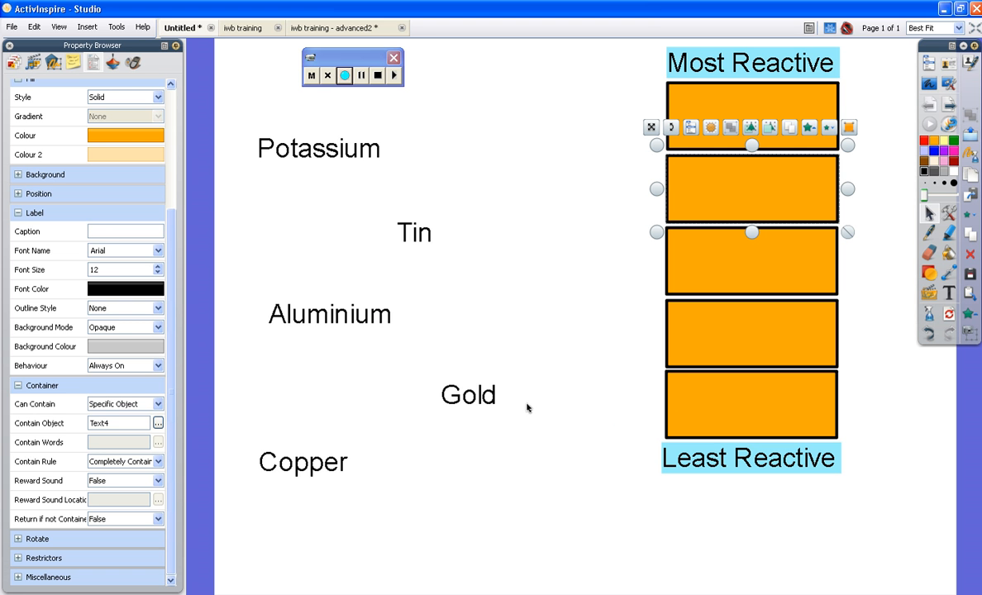
Step: Enable the second box's reward sound and choose cheer kids.wav for it
{"action": "left_click", "coordinate": [157, 481]}
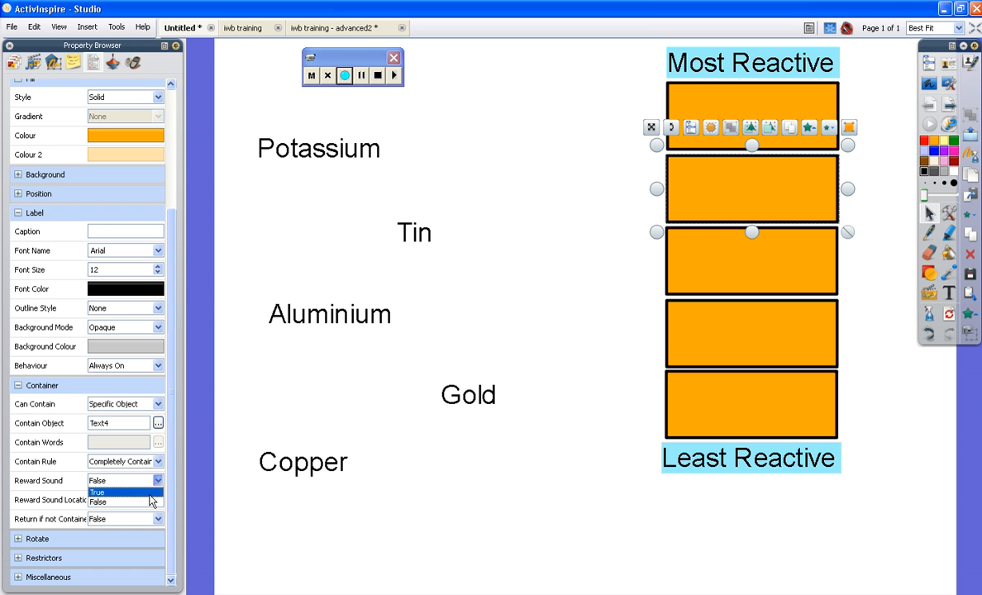
{"action": "left_click", "coordinate": [116, 494]}
{"action": "left_click", "coordinate": [158, 499]}
{"action": "double_click", "coordinate": [107, 187]}
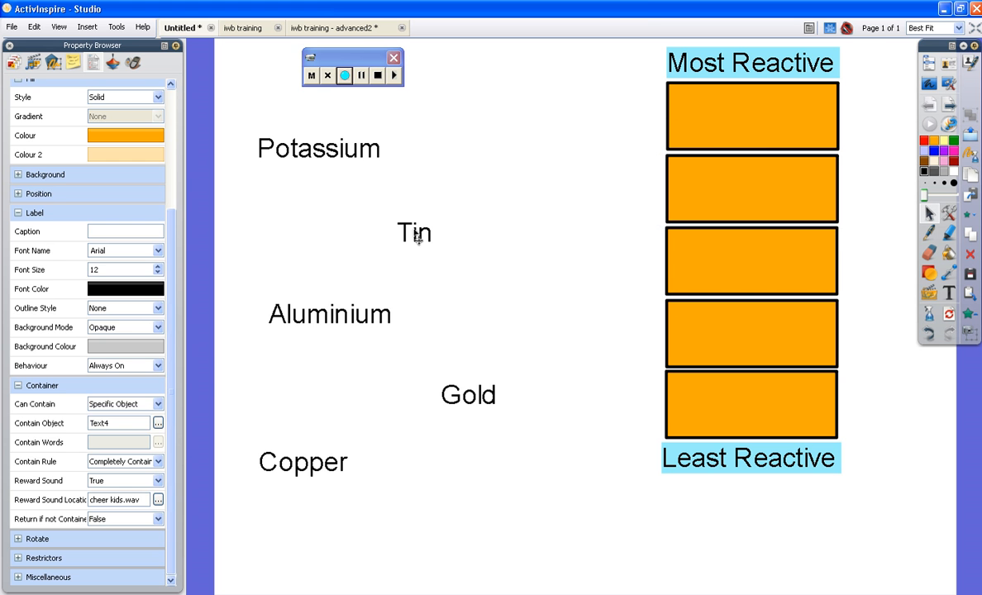
Step: Set the third box to contain only the specific object Text7, the word Tin
{"action": "left_click", "coordinate": [412, 233]}
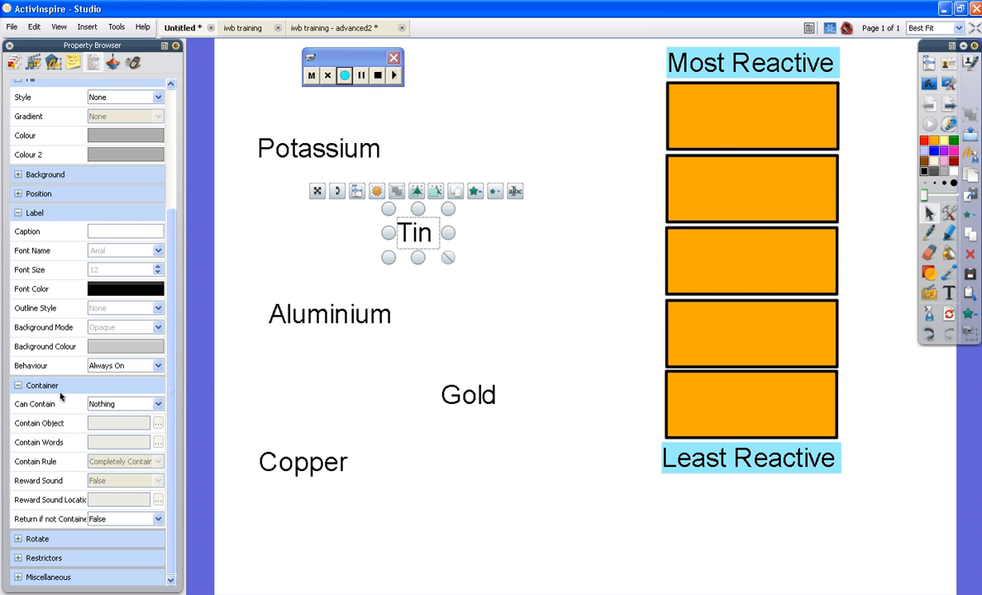
{"action": "left_click", "coordinate": [731, 275]}
{"action": "left_click", "coordinate": [731, 275]}
{"action": "left_click", "coordinate": [157, 403]}
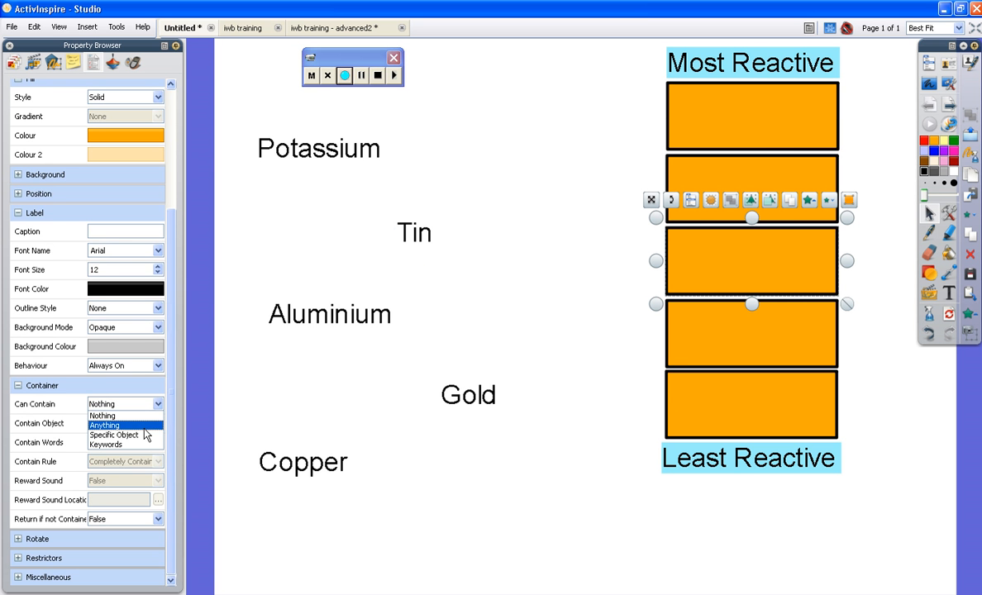
{"action": "left_click", "coordinate": [137, 427]}
{"action": "left_click", "coordinate": [158, 423]}
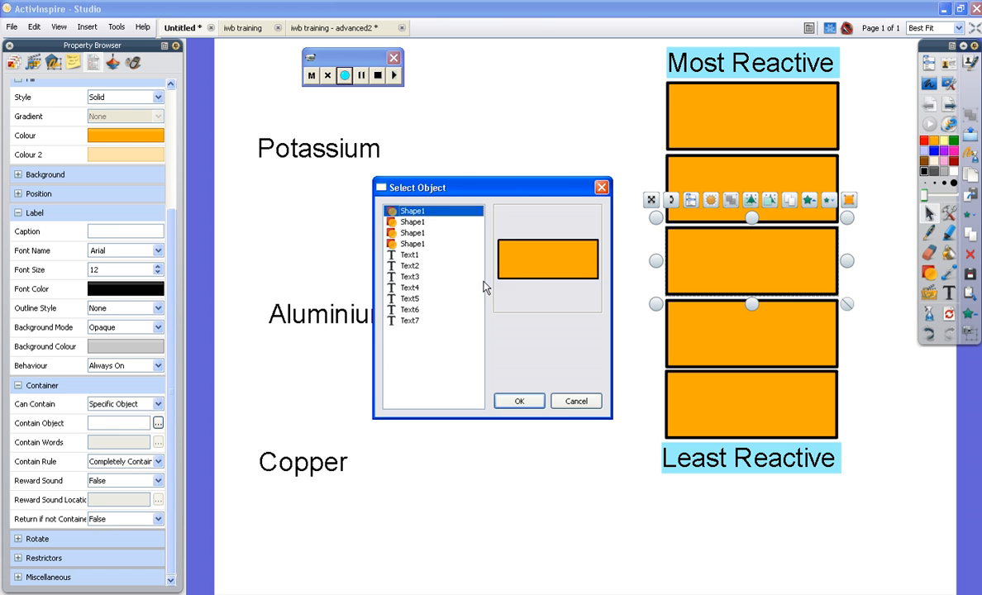
{"action": "left_click", "coordinate": [426, 286]}
{"action": "key", "text": "Down"}
{"action": "key", "text": "Down"}
{"action": "key", "text": "Down"}
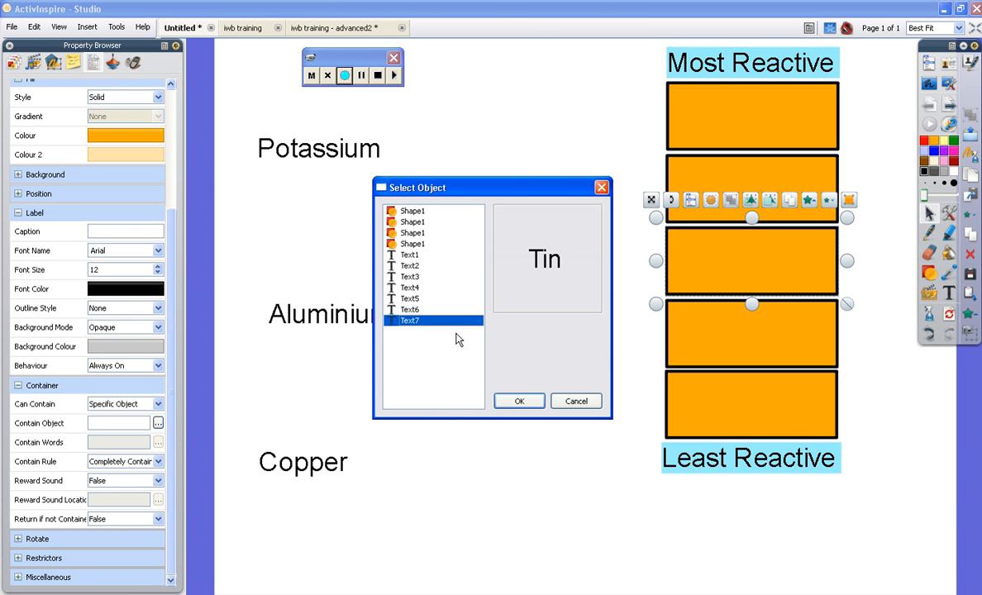
{"action": "left_click", "coordinate": [518, 401]}
Step: Enable the third box's reward sound, choose cheer kids.wav for it, and deselect the box
{"action": "left_click", "coordinate": [157, 480]}
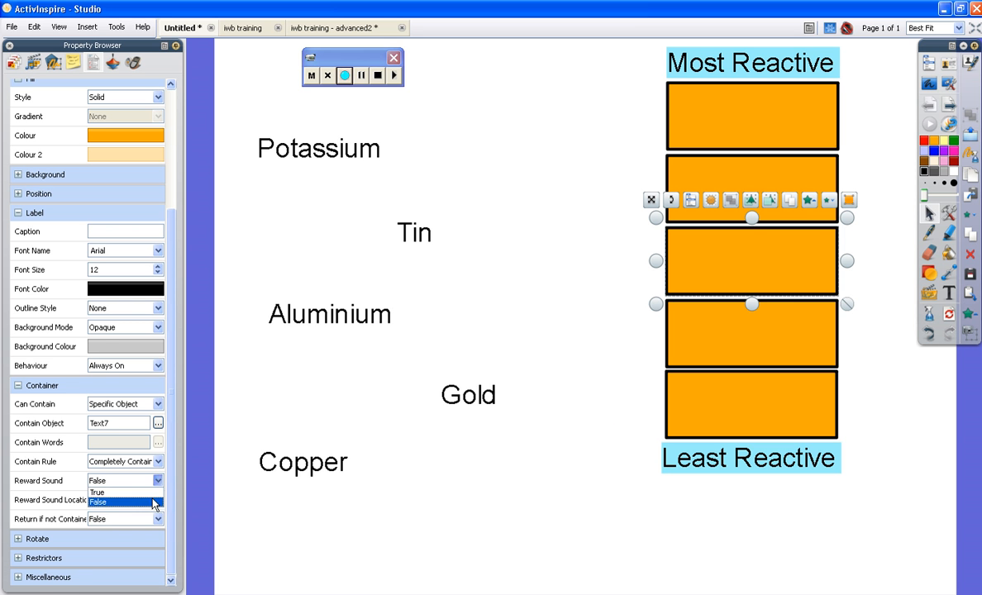
{"action": "left_click", "coordinate": [124, 493]}
{"action": "left_click", "coordinate": [158, 500]}
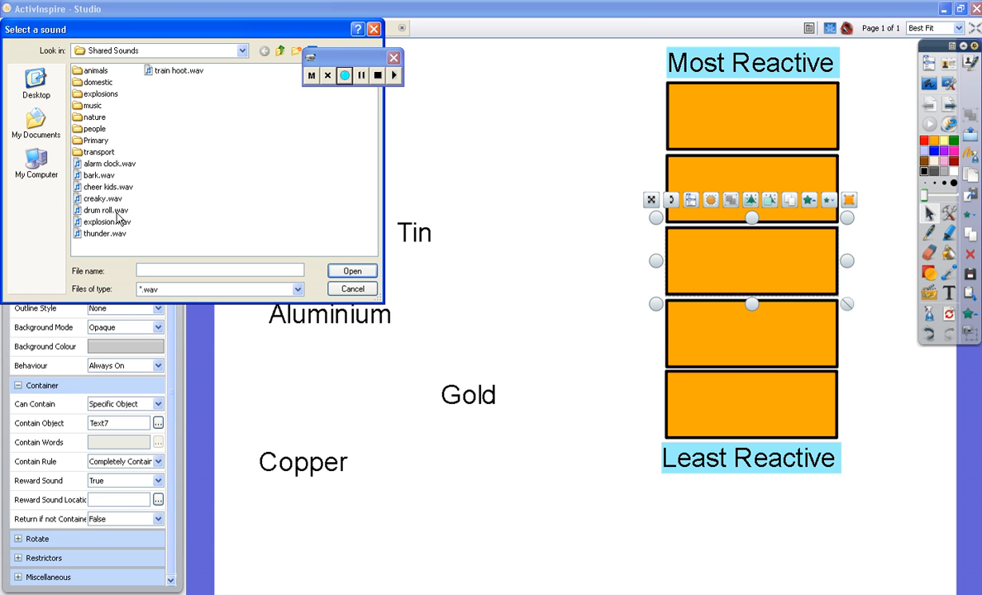
{"action": "left_click", "coordinate": [112, 199]}
{"action": "double_click", "coordinate": [113, 189]}
{"action": "left_click", "coordinate": [641, 318]}
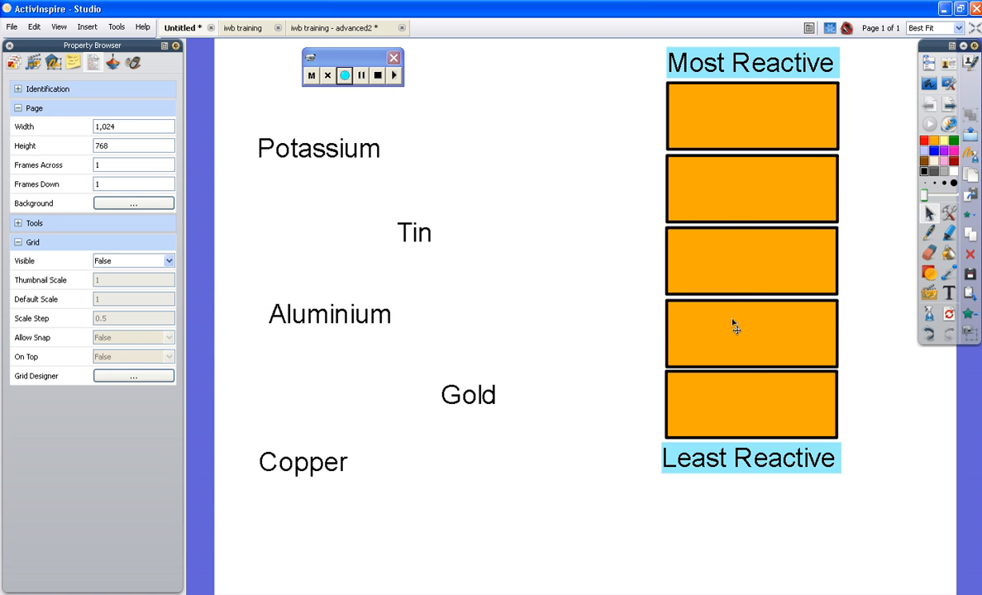
Step: Recheck the reactivity series web page and set the fourth box to contain only the specific object Text5
{"action": "left_click", "coordinate": [733, 327]}
{"action": "key", "text": "alt+Tab"}
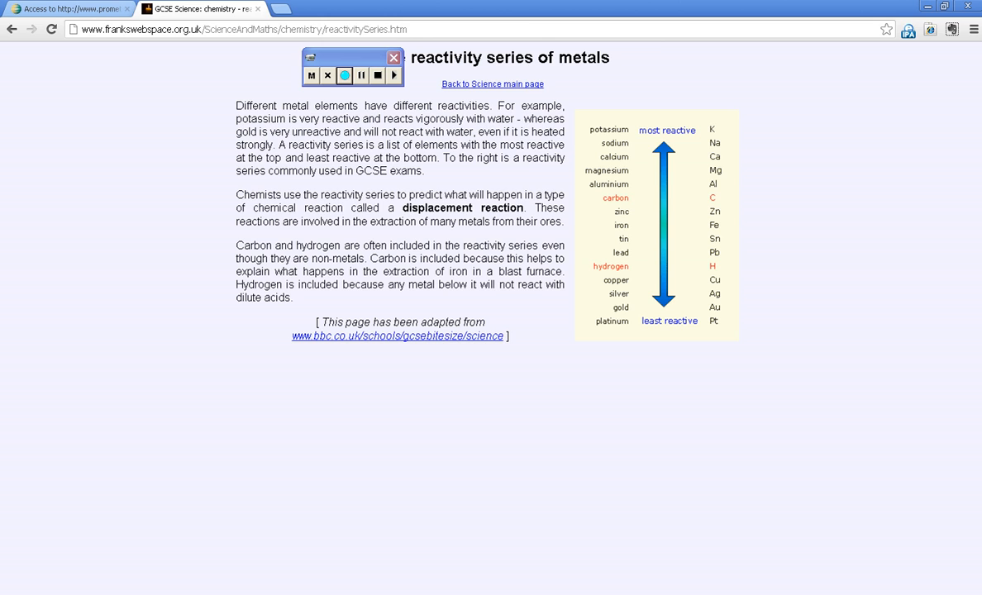
{"action": "key", "text": "alt+Tab"}
{"action": "left_click", "coordinate": [157, 404]}
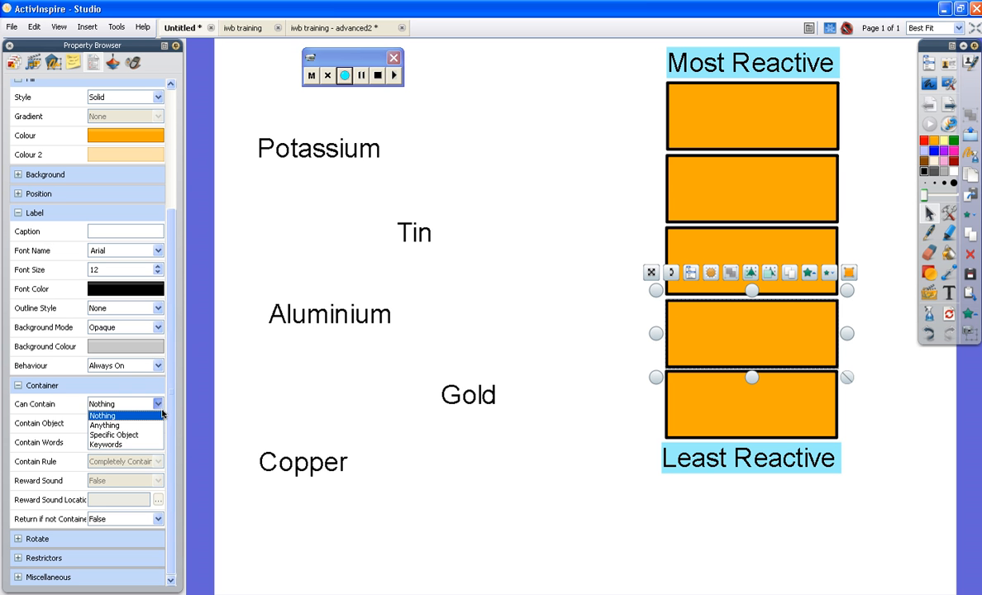
{"action": "left_click", "coordinate": [145, 433]}
{"action": "left_click", "coordinate": [157, 422]}
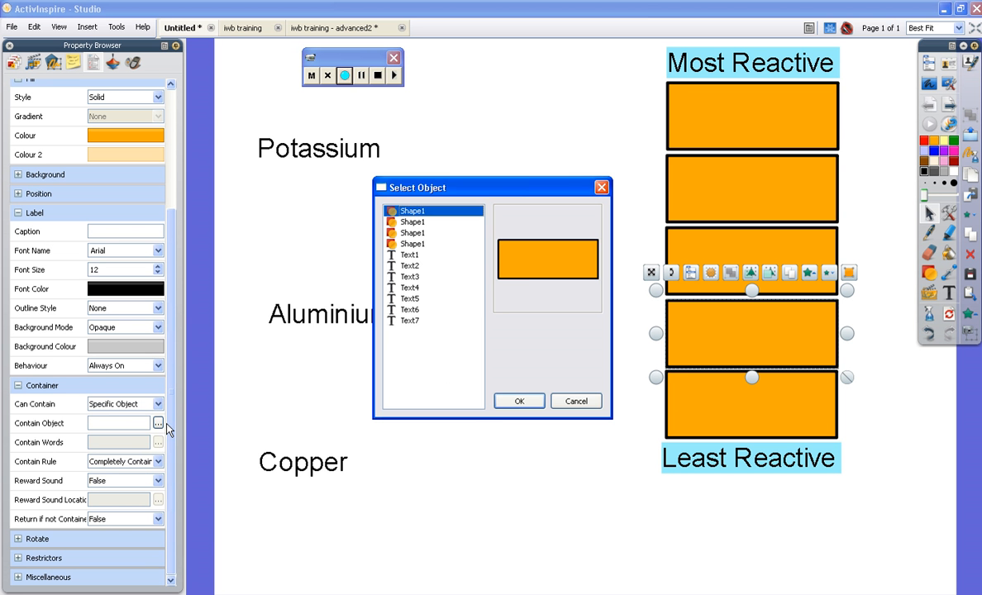
{"action": "left_click", "coordinate": [409, 287]}
{"action": "left_click", "coordinate": [409, 299]}
{"action": "left_click", "coordinate": [497, 400]}
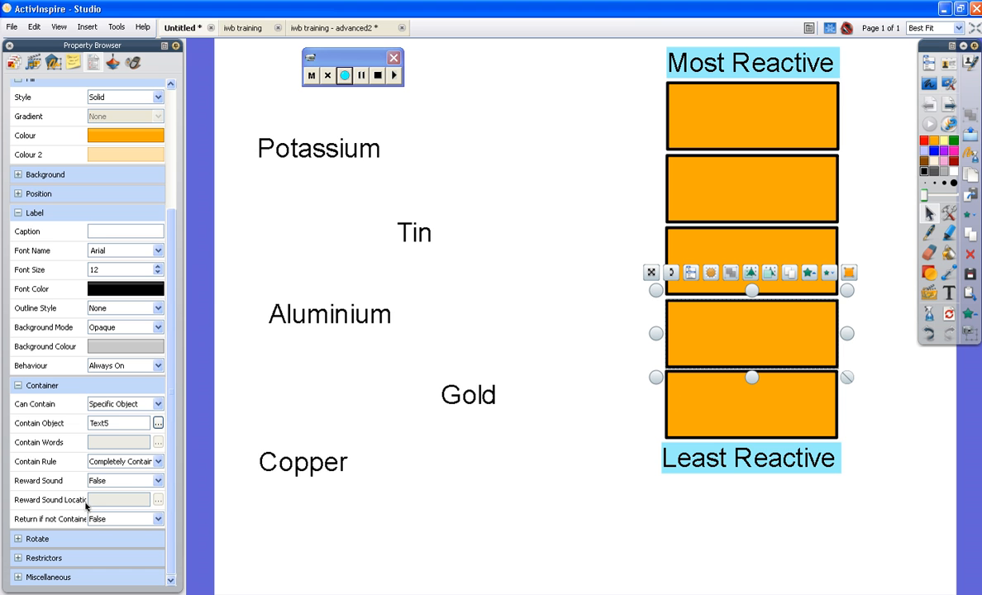
Step: Enable the fourth box's reward sound and choose cheer kids.wav for it
{"action": "left_click", "coordinate": [154, 480]}
{"action": "left_click", "coordinate": [142, 492]}
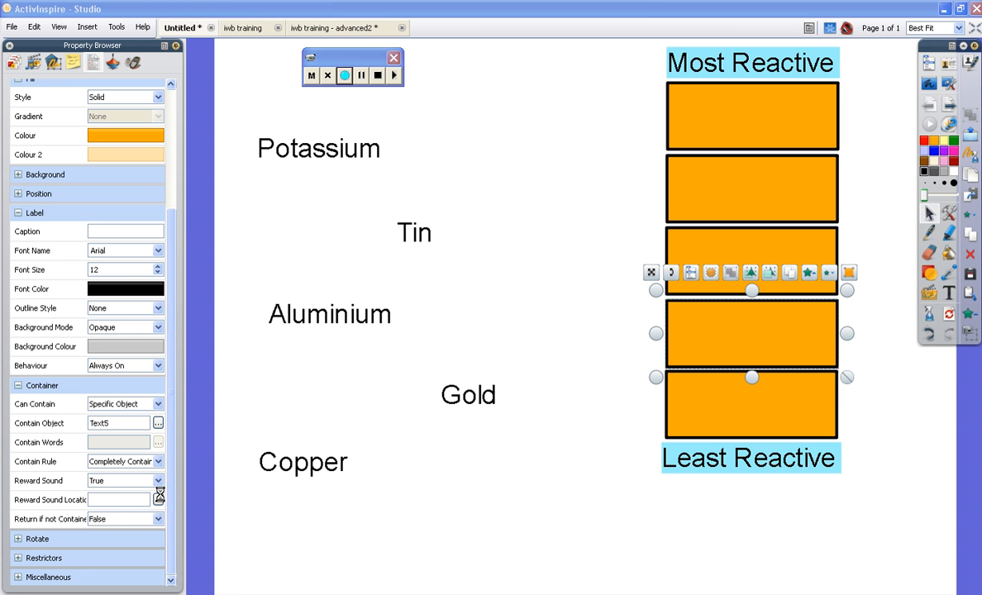
{"action": "left_click", "coordinate": [158, 499]}
{"action": "left_click", "coordinate": [111, 197]}
{"action": "double_click", "coordinate": [111, 187]}
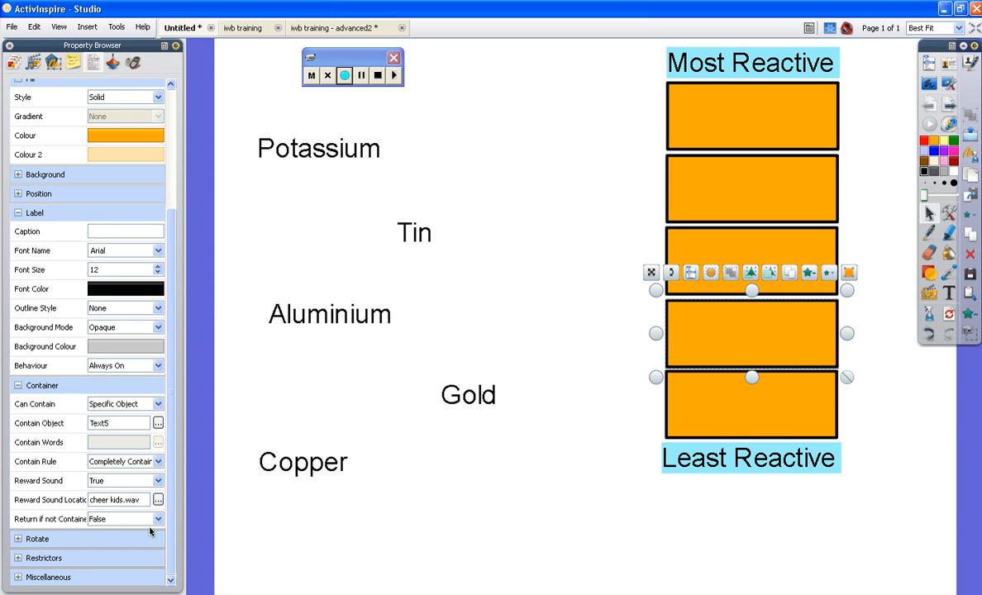
{"action": "left_click", "coordinate": [385, 441]}
Step: Set the box above Least Reactive to contain only the specific object Text6, the word Gold
{"action": "left_click", "coordinate": [697, 382]}
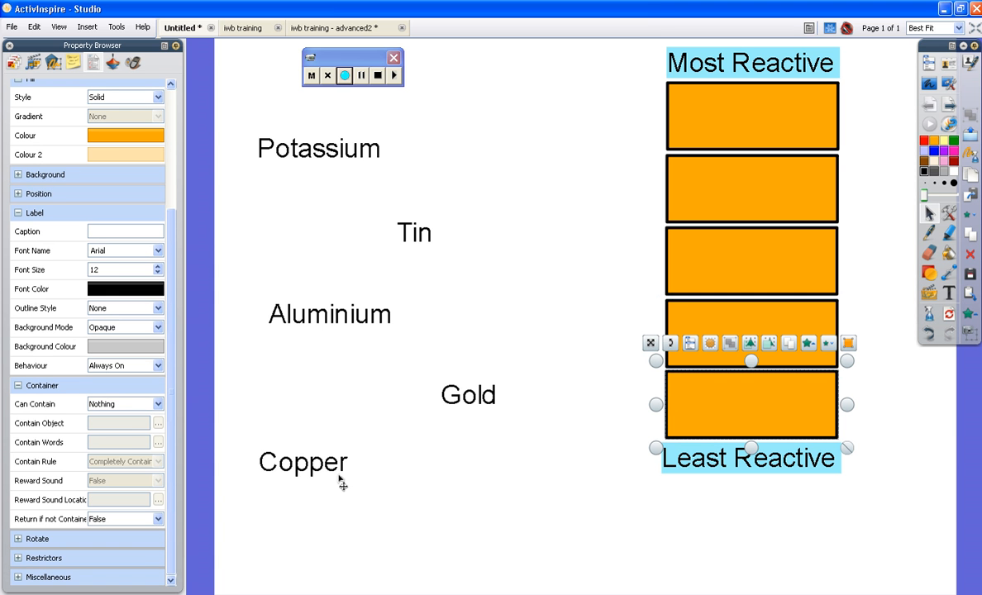
{"action": "left_click", "coordinate": [124, 404]}
{"action": "left_click", "coordinate": [120, 432]}
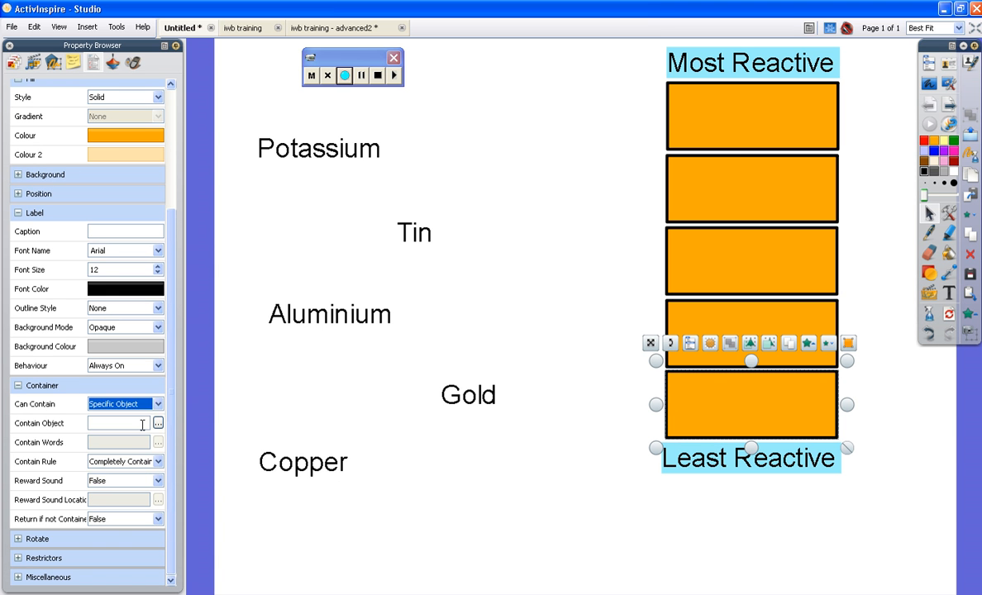
{"action": "left_click", "coordinate": [158, 423]}
{"action": "left_click", "coordinate": [389, 321]}
{"action": "left_click", "coordinate": [413, 308]}
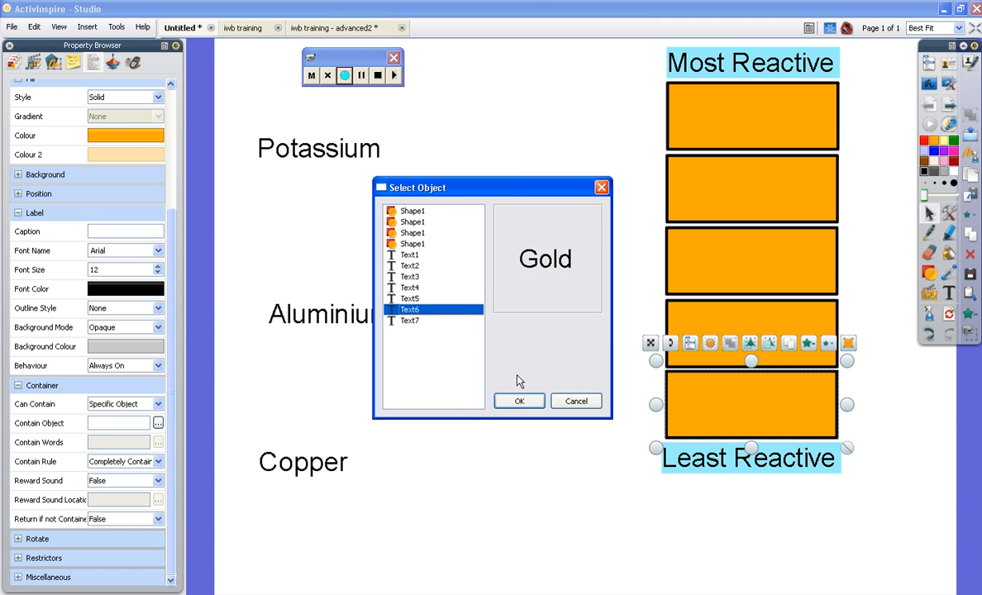
{"action": "left_click", "coordinate": [519, 401]}
Step: Enable the lowest box's reward sound, choose train hoot.wav for it, and deselect the box
{"action": "left_click", "coordinate": [151, 484]}
{"action": "left_click", "coordinate": [115, 491]}
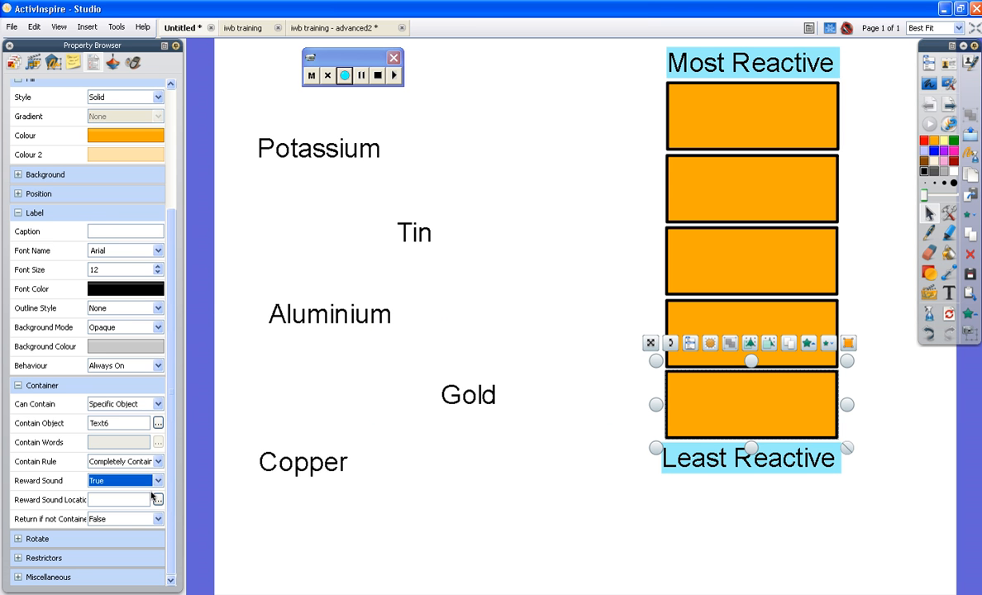
{"action": "left_click", "coordinate": [157, 500]}
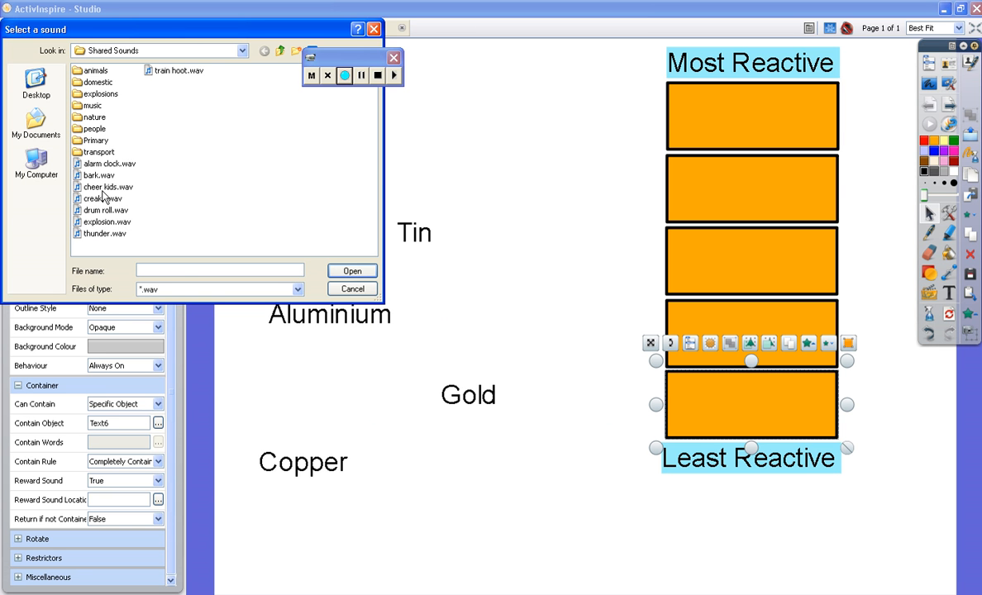
{"action": "double_click", "coordinate": [152, 71]}
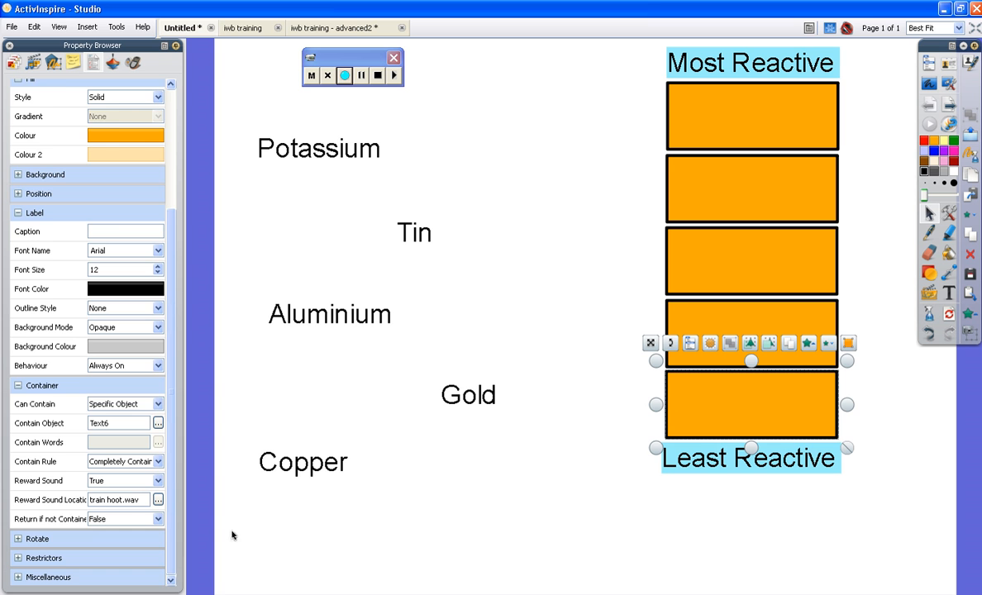
{"action": "left_click", "coordinate": [268, 541]}
Step: Move Gold nearer to Aluminium, and place Aluminium in the third box to test its container
{"action": "mouse_move", "coordinate": [458, 396]}
{"action": "left_mouse_down"}
{"action": "mouse_move", "coordinate": [735, 324]}
{"action": "mouse_move", "coordinate": [633, 361]}
{"action": "mouse_move", "coordinate": [443, 384]}
{"action": "left_mouse_up"}
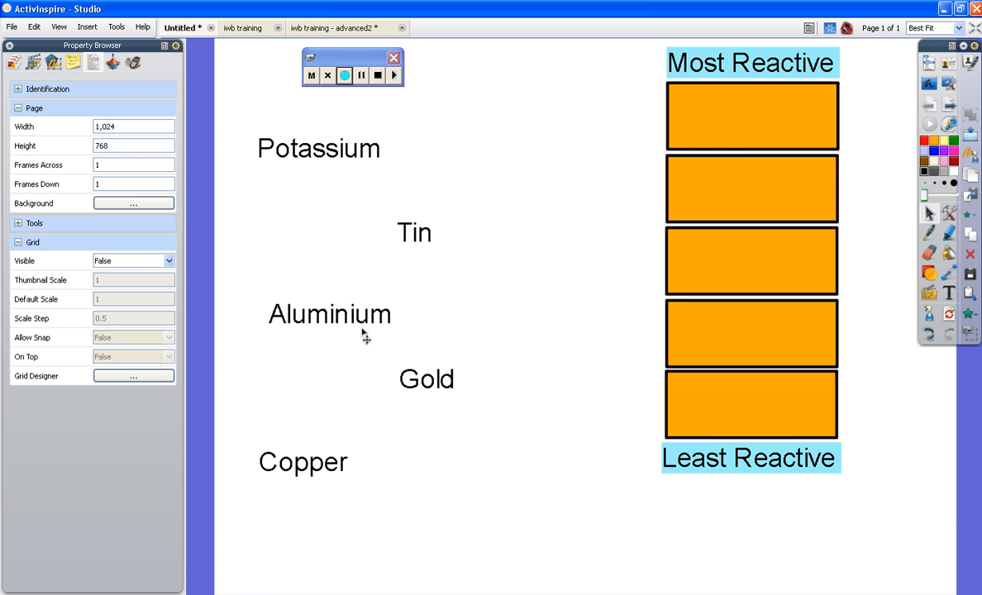
{"action": "left_click_drag", "start_coordinate": [360, 331], "coordinate": [762, 268]}
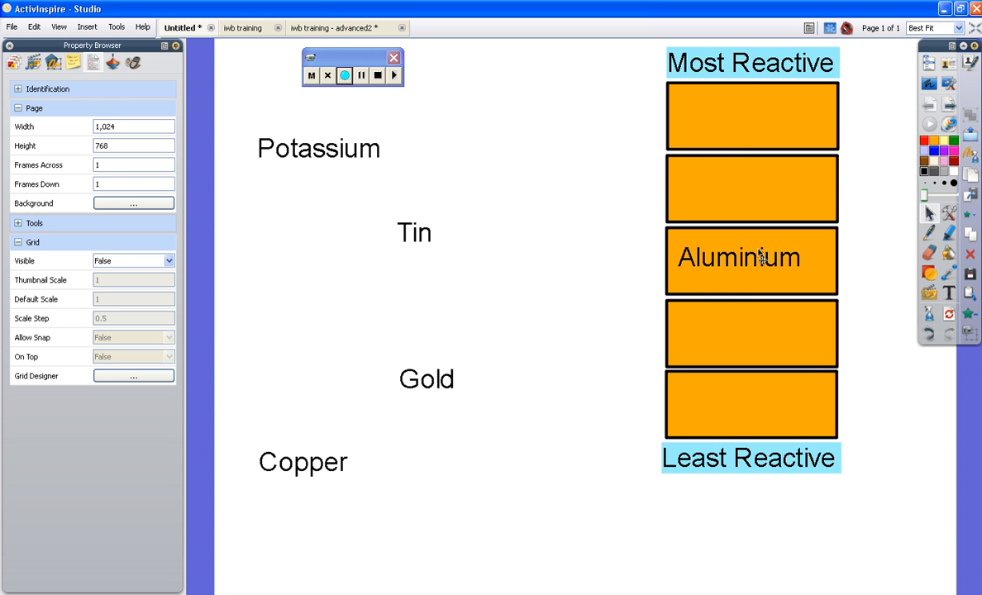
Step: Return Aluminium to the metal words, then try Copper in the Most Reactive box and put it back below Gold
{"action": "left_click_drag", "start_coordinate": [702, 260], "coordinate": [344, 291]}
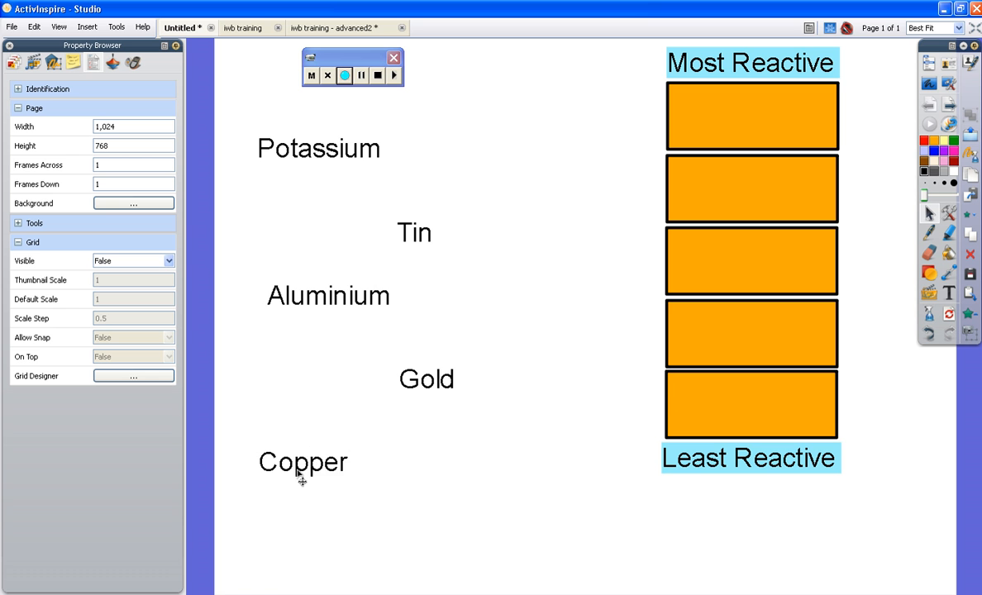
{"action": "mouse_move", "coordinate": [300, 473]}
{"action": "left_mouse_down"}
{"action": "mouse_move", "coordinate": [751, 413]}
{"action": "mouse_move", "coordinate": [489, 449]}
{"action": "mouse_move", "coordinate": [313, 459]}
{"action": "left_mouse_up"}
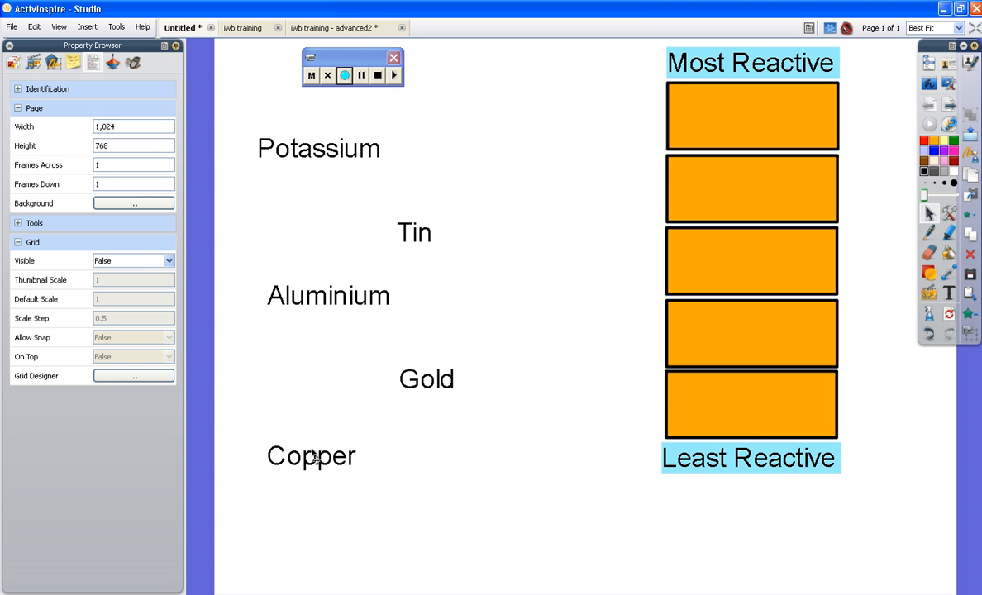
{"action": "left_click_drag", "start_coordinate": [327, 467], "coordinate": [787, 135]}
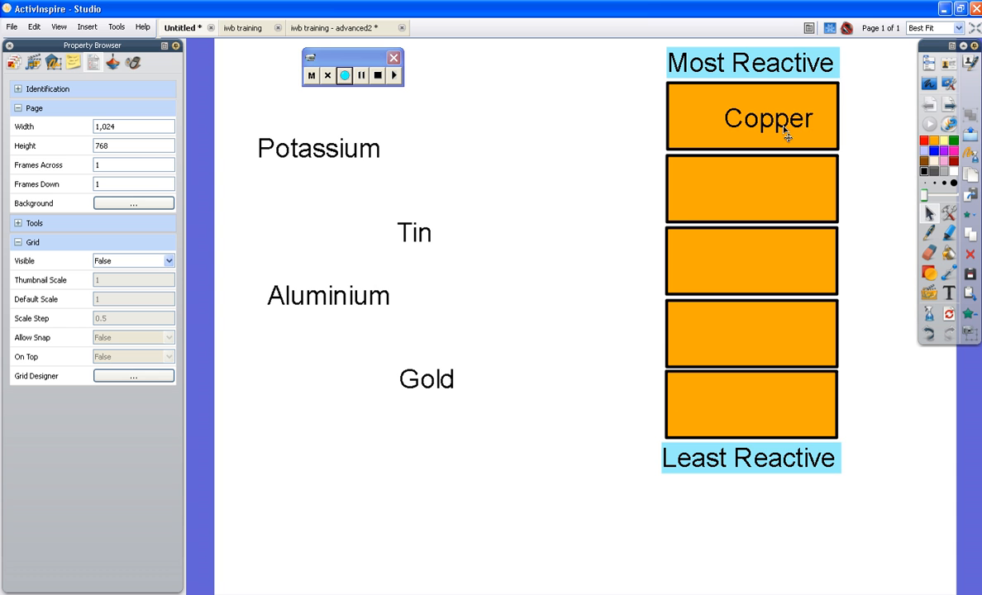
{"action": "left_click_drag", "start_coordinate": [719, 112], "coordinate": [318, 463]}
Step: Set Return if not Contained to True for all five metal words at once, and deselect them
{"action": "left_click_drag", "start_coordinate": [253, 92], "coordinate": [527, 557]}
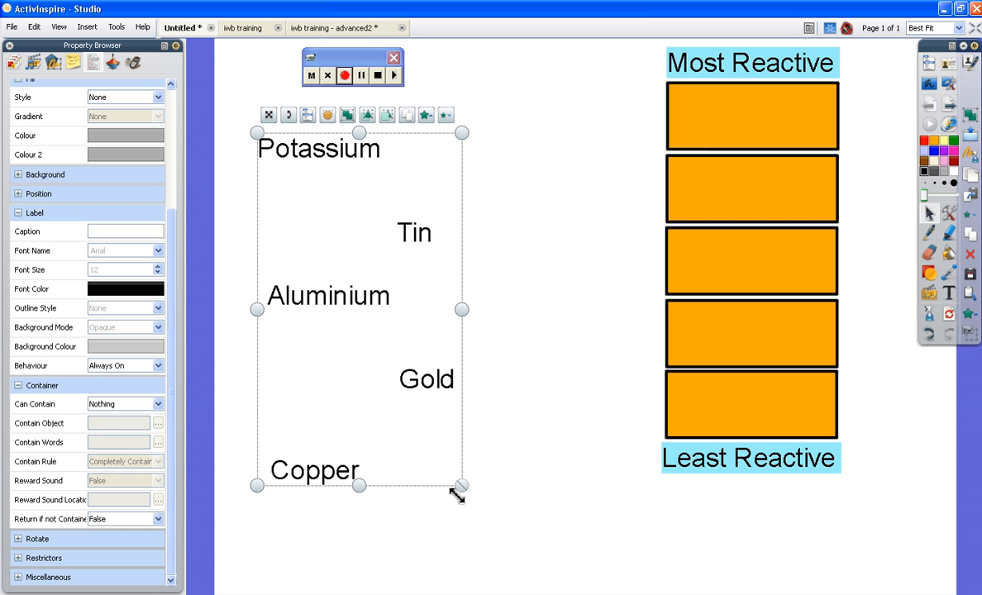
{"action": "left_click", "coordinate": [120, 520]}
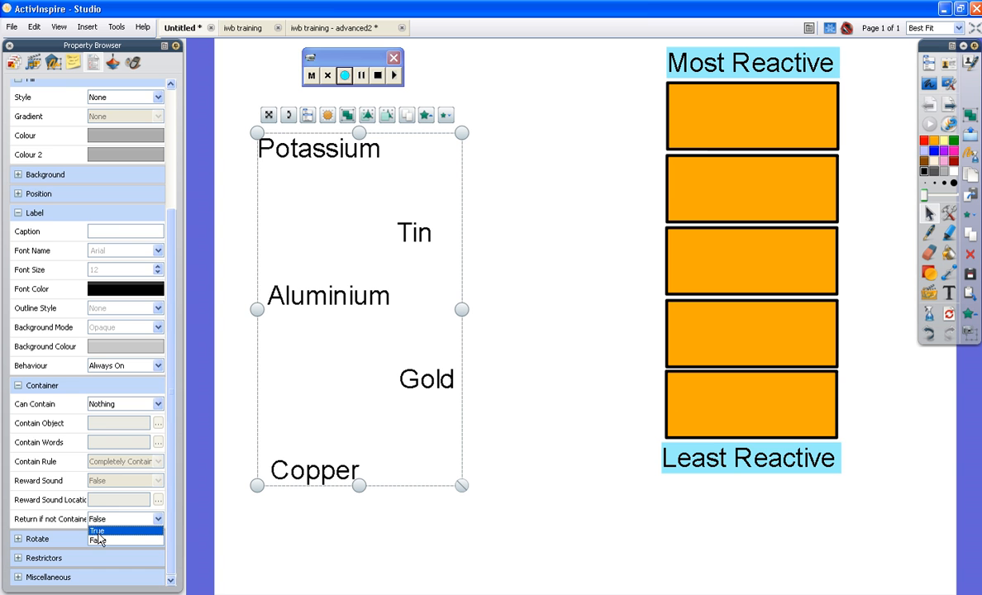
{"action": "left_click", "coordinate": [100, 540]}
{"action": "left_click", "coordinate": [396, 541]}
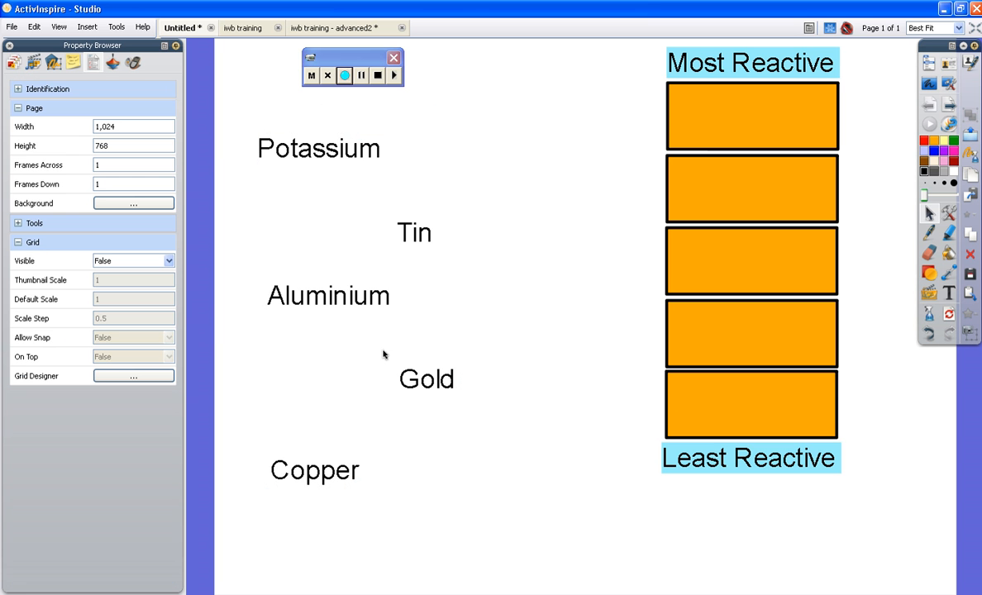
Step: Test Aluminium in the lowest box and the second box, dismiss the sound player, and return the word above Gold
{"action": "left_click_drag", "start_coordinate": [339, 297], "coordinate": [759, 411]}
{"action": "left_click_drag", "start_coordinate": [356, 313], "coordinate": [746, 415]}
{"action": "left_click_drag", "start_coordinate": [376, 302], "coordinate": [719, 202]}
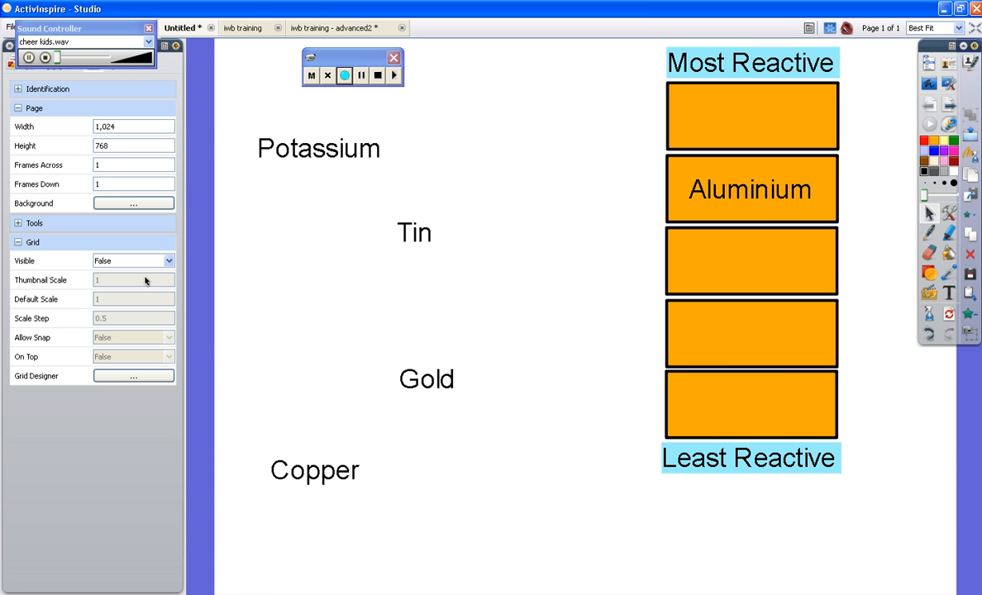
{"action": "left_click", "coordinate": [149, 29]}
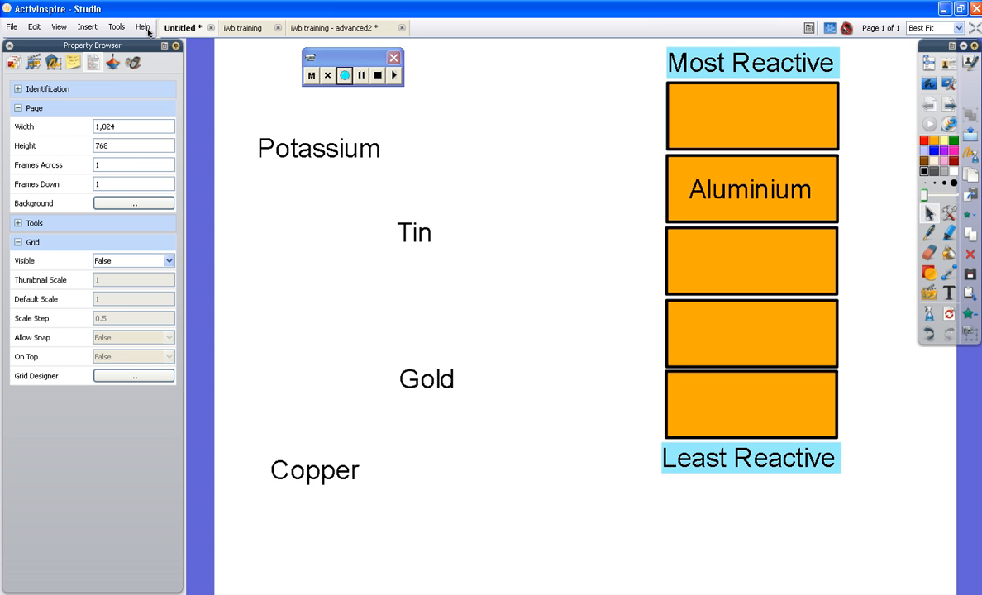
{"action": "left_click_drag", "start_coordinate": [719, 191], "coordinate": [286, 317]}
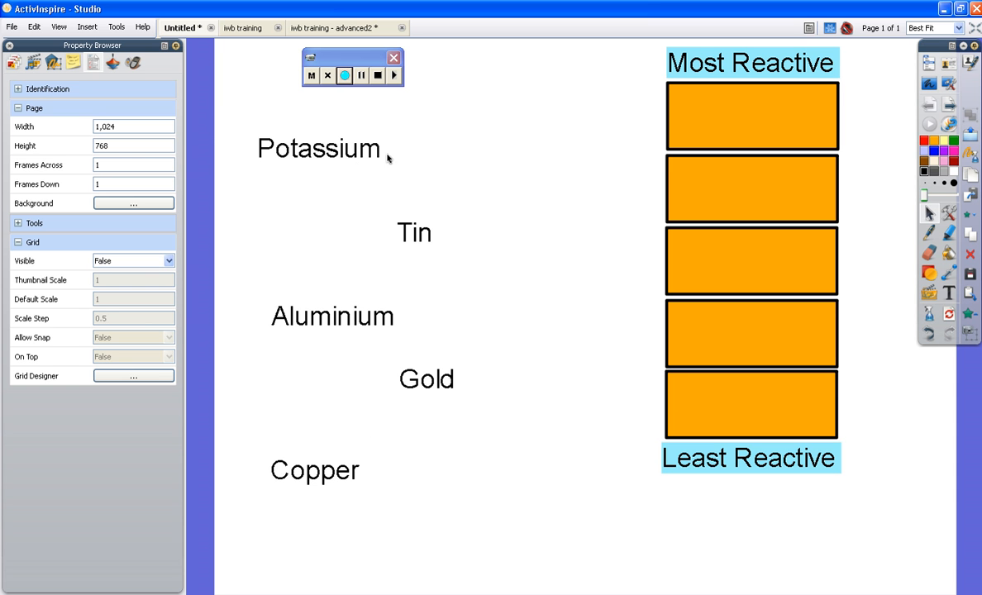
Step: Move all five orange rectangles from the Middle Layer to the Bottom Layer
{"action": "left_click", "coordinate": [33, 62]}
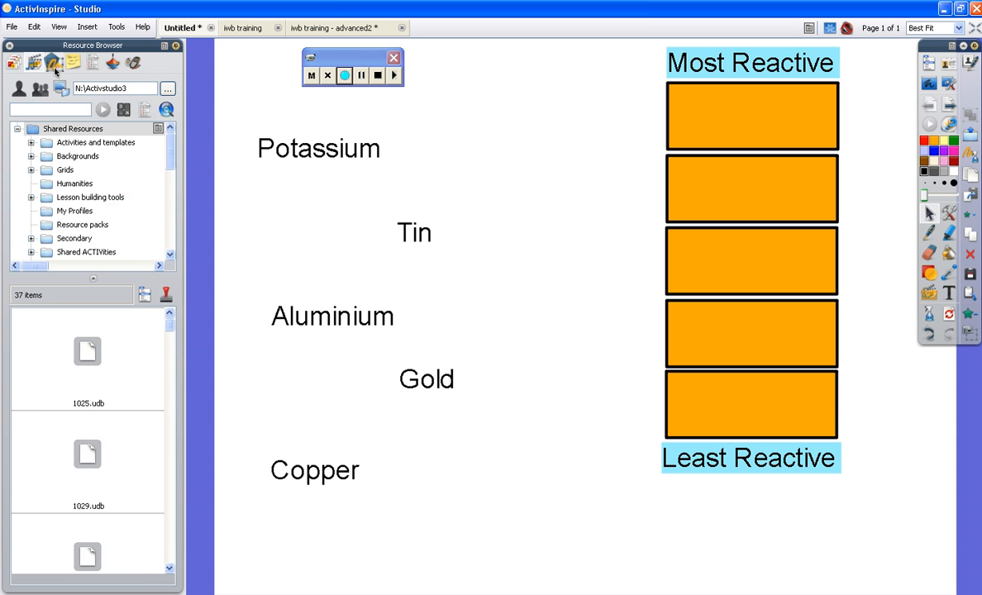
{"action": "left_click", "coordinate": [53, 62]}
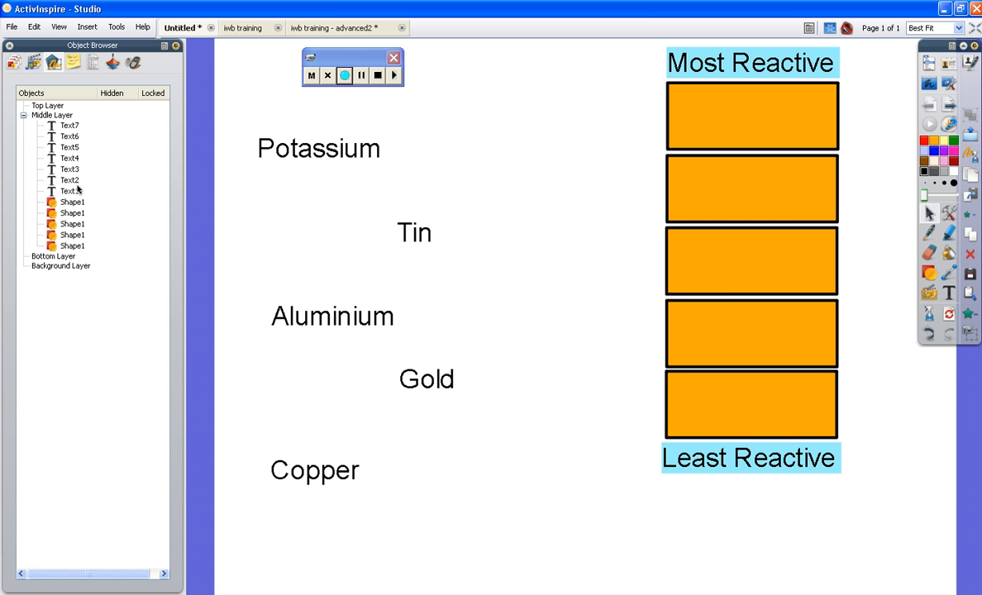
{"action": "left_click", "coordinate": [72, 247]}
{"action": "left_click", "coordinate": [67, 202], "text": "shift"}
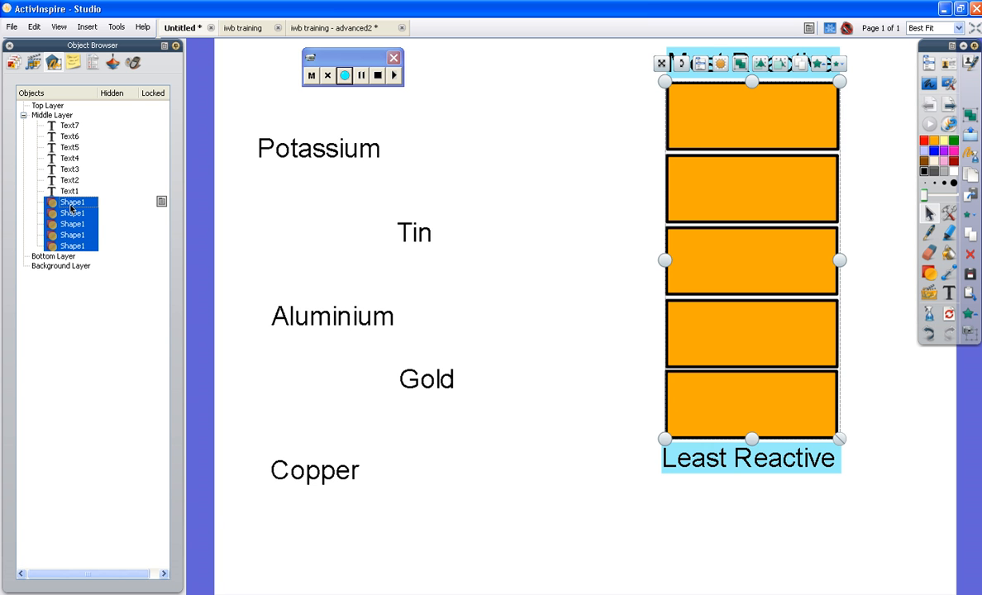
{"action": "left_click_drag", "start_coordinate": [60, 211], "coordinate": [59, 258]}
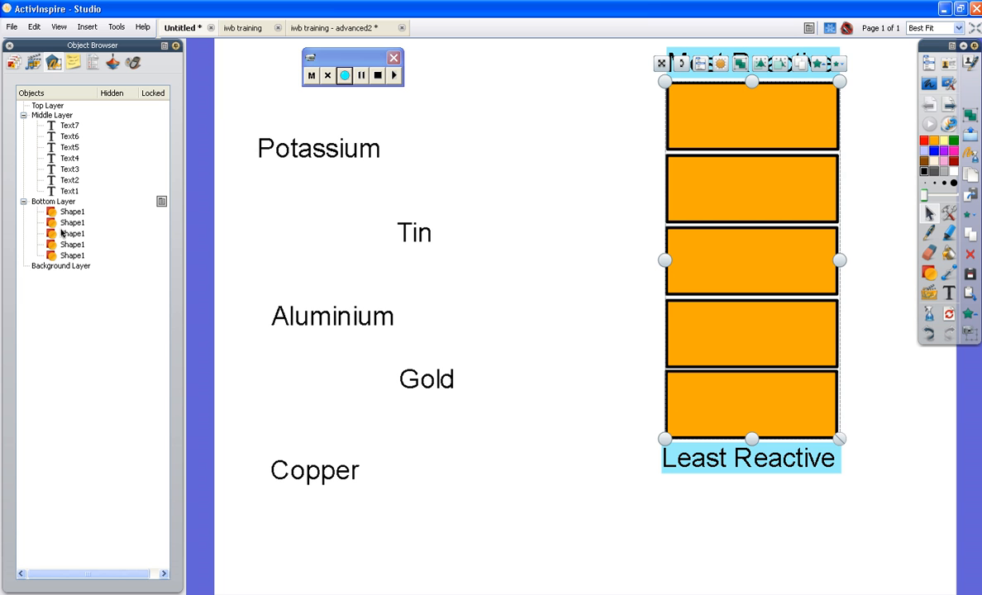
Step: Move the five metal words, Text3 to Text7, from the Middle Layer to the Top Layer and deselect them
{"action": "left_click", "coordinate": [70, 158]}
{"action": "left_click", "coordinate": [70, 168]}
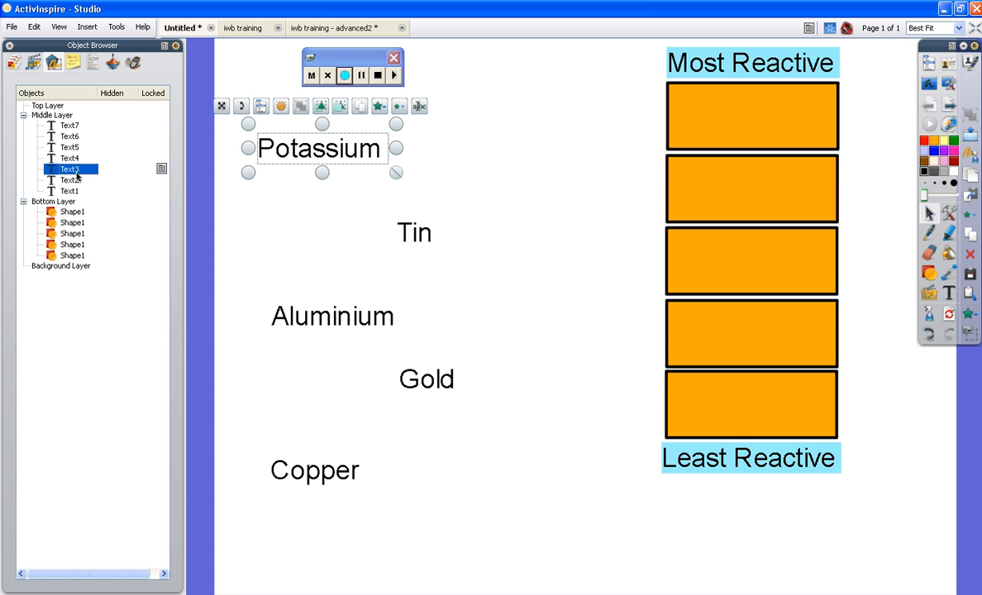
{"action": "left_click", "coordinate": [68, 127], "text": "shift"}
{"action": "left_click_drag", "start_coordinate": [69, 136], "coordinate": [66, 108]}
{"action": "left_click", "coordinate": [473, 224]}
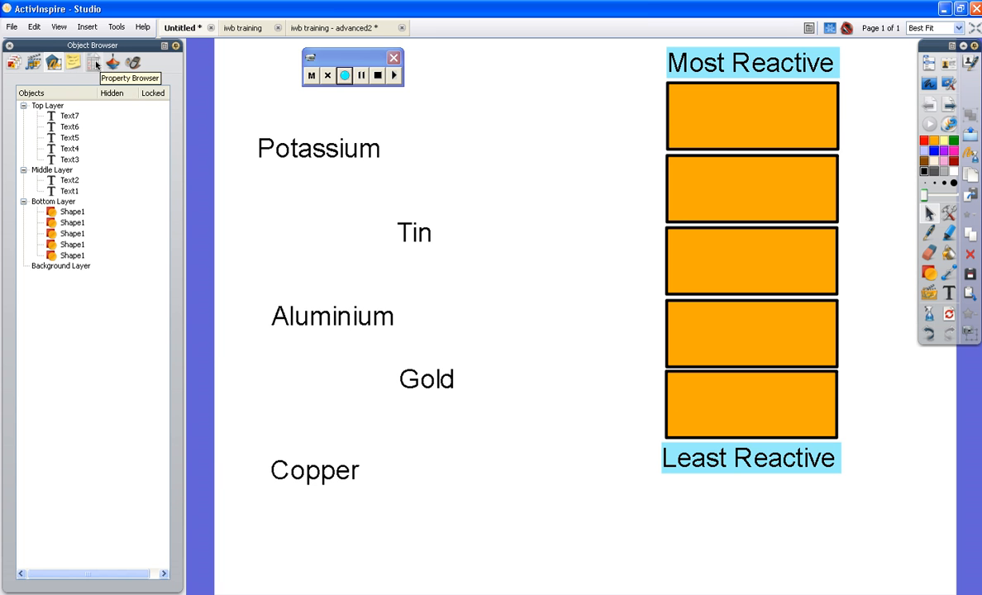
Step: Set the box below Most Reactive to contain Keywords instead of a specific object
{"action": "left_click", "coordinate": [93, 63]}
{"action": "left_click", "coordinate": [800, 121]}
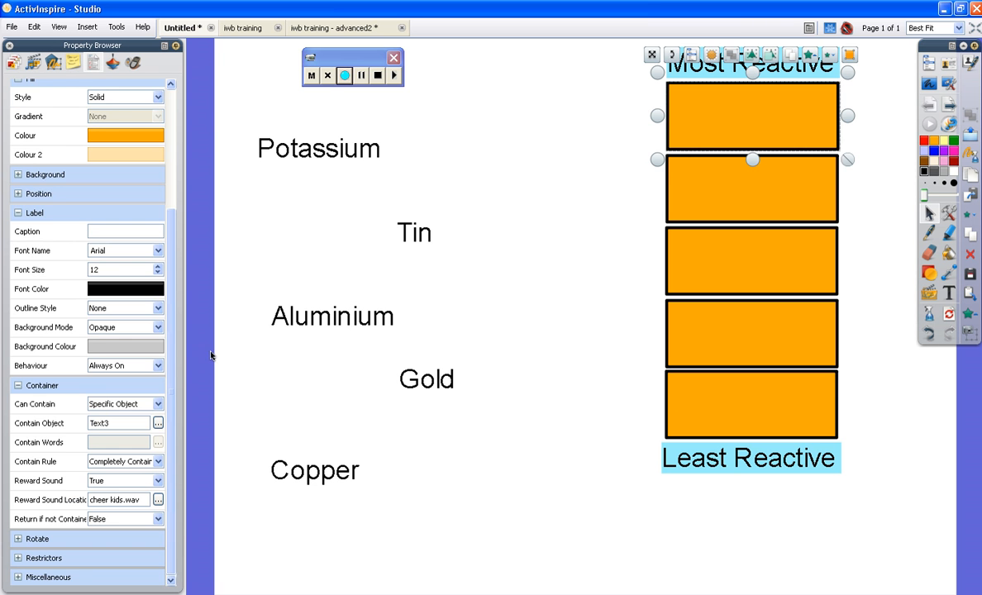
{"action": "left_click", "coordinate": [479, 311]}
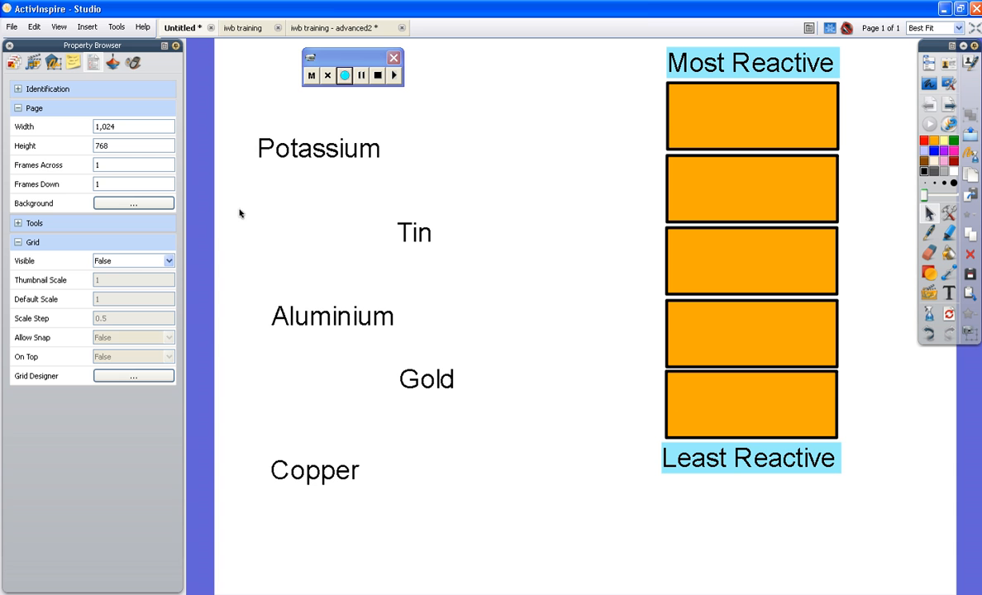
{"action": "left_click", "coordinate": [716, 121]}
{"action": "left_click", "coordinate": [126, 404]}
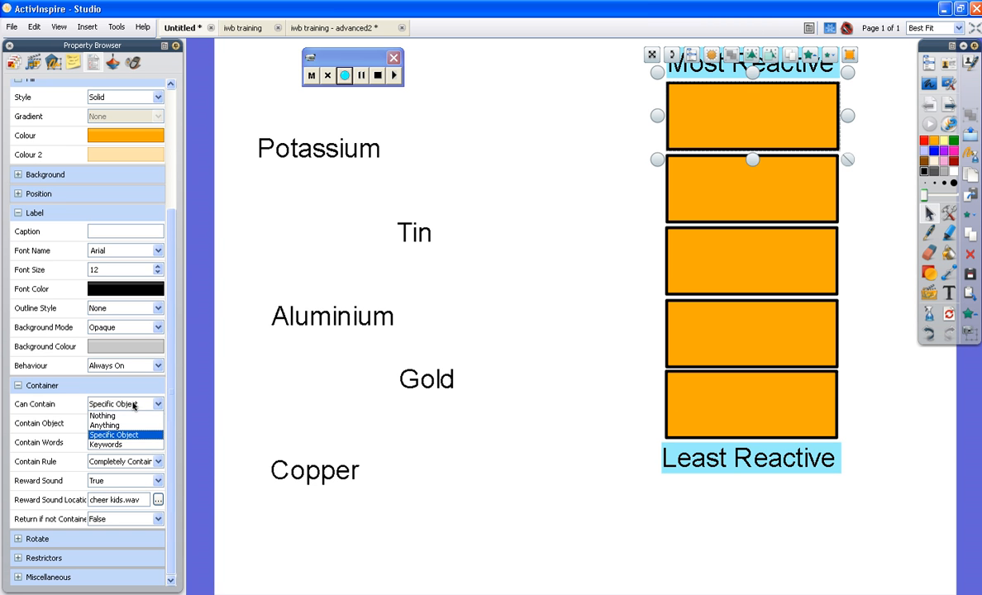
{"action": "left_click", "coordinate": [130, 444]}
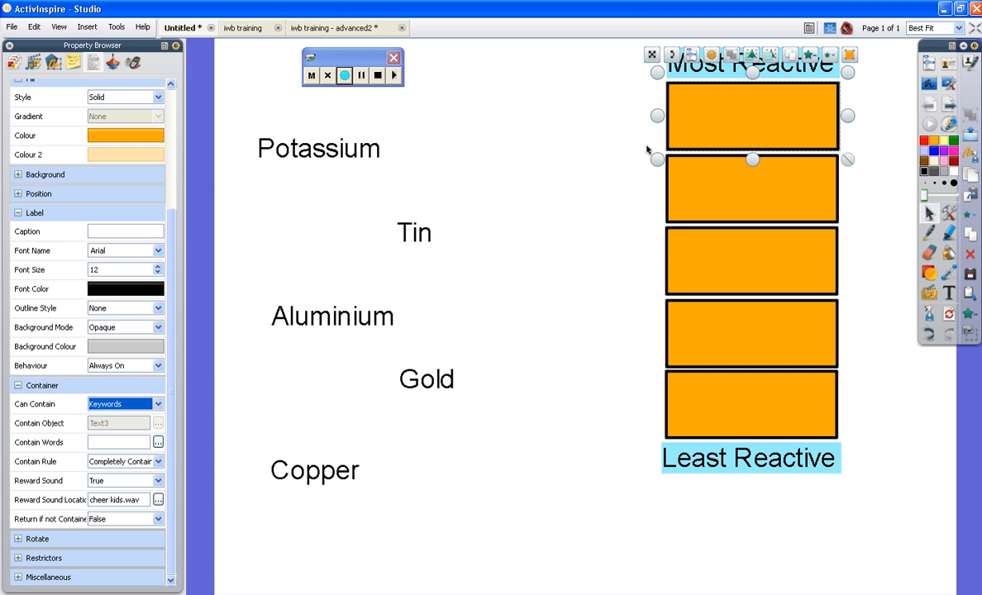
Step: Add Potassium as the top box's accepted contain word and deselect the box
{"action": "left_click", "coordinate": [157, 443]}
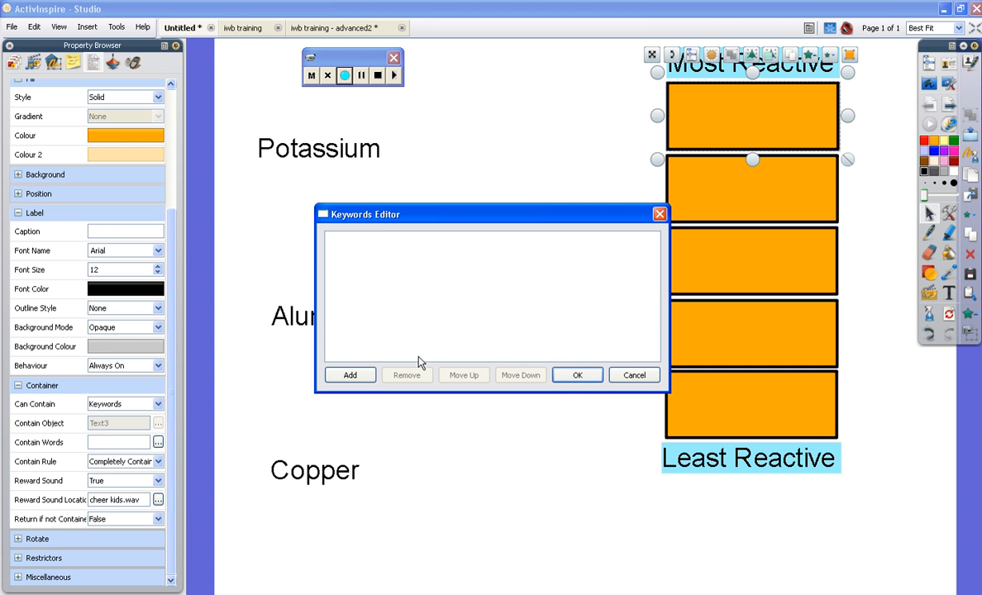
{"action": "left_click", "coordinate": [355, 376]}
{"action": "type", "text": "Potassium"}
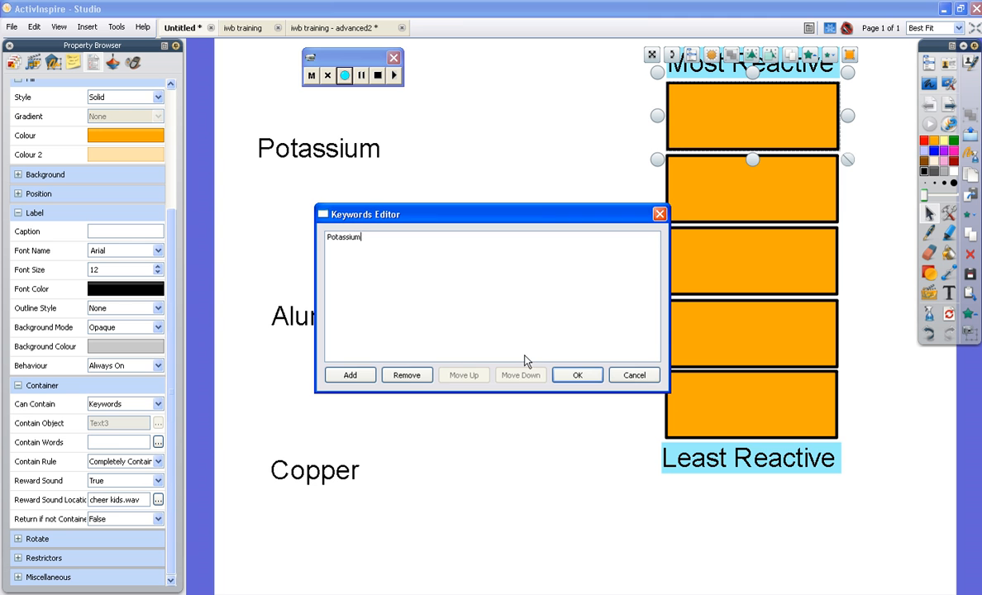
{"action": "left_click", "coordinate": [568, 375]}
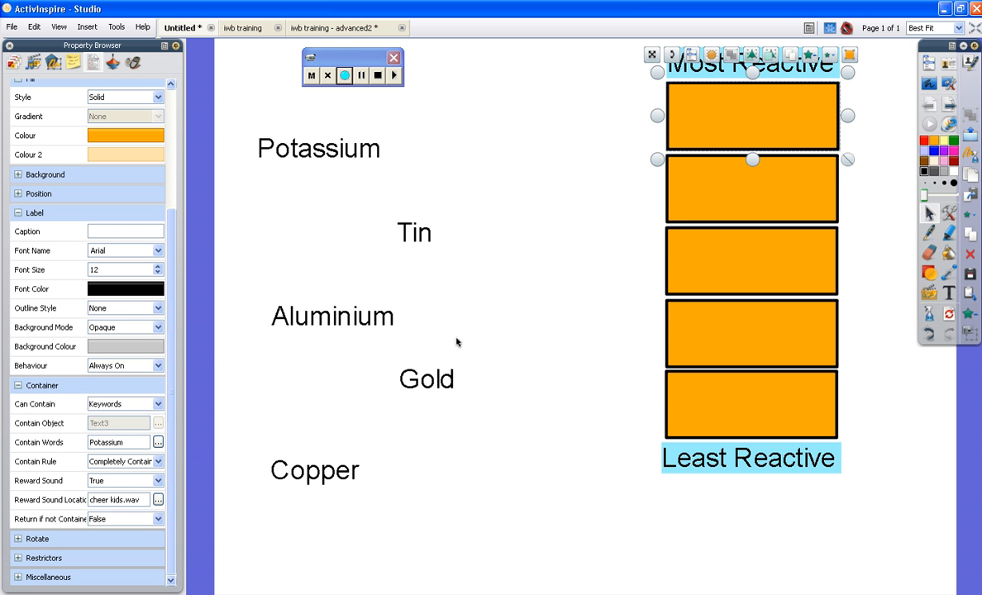
{"action": "left_click", "coordinate": [531, 253]}
Step: Add the identification keyword Potassium to the word Potassium and deselect it
{"action": "left_click", "coordinate": [340, 155]}
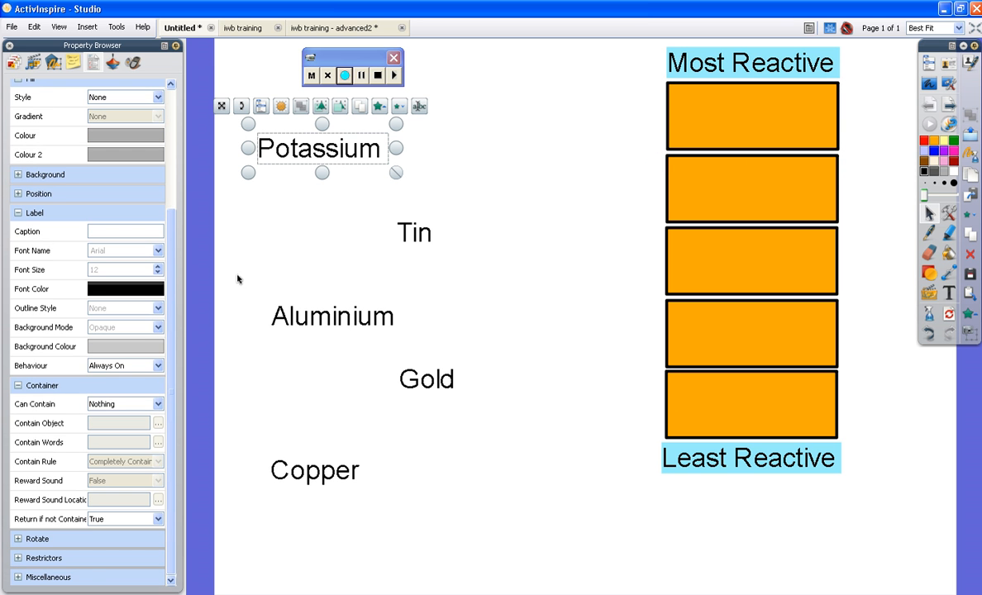
{"action": "left_click_drag", "start_coordinate": [172, 329], "coordinate": [168, 191]}
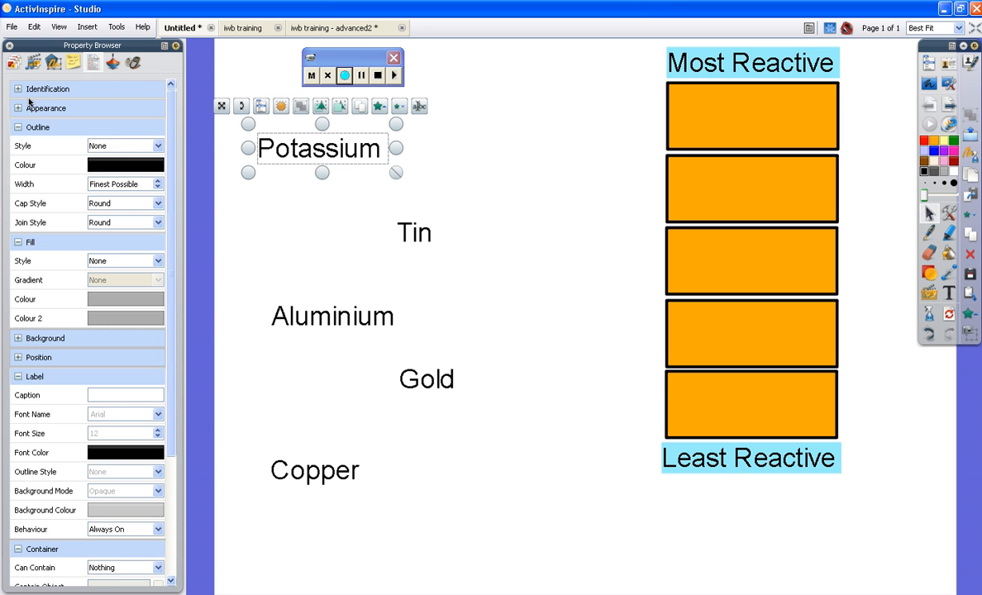
{"action": "left_click", "coordinate": [17, 89]}
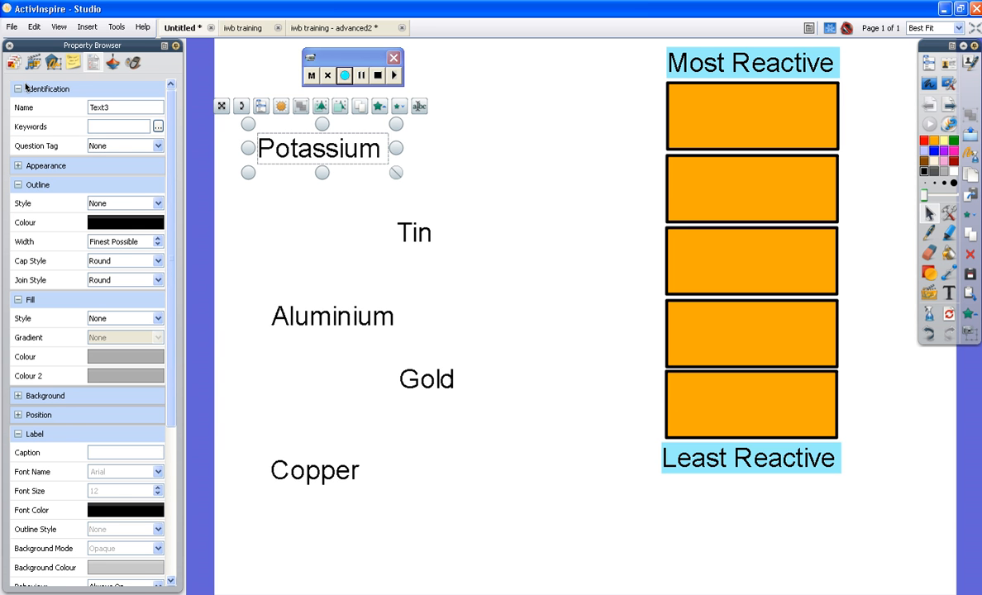
{"action": "left_click", "coordinate": [158, 127]}
{"action": "left_click", "coordinate": [364, 377]}
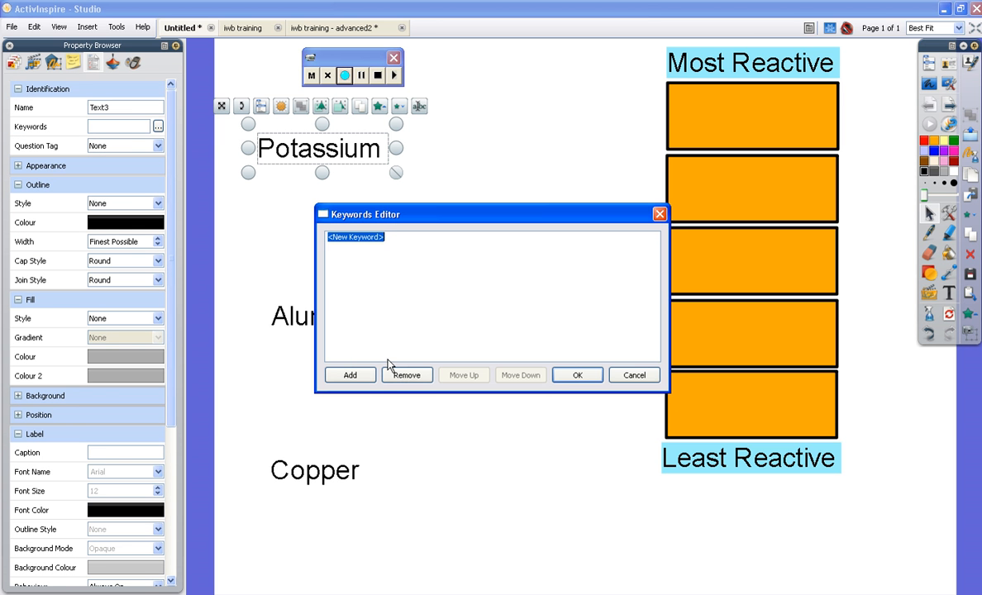
{"action": "type", "text": "Potas"}
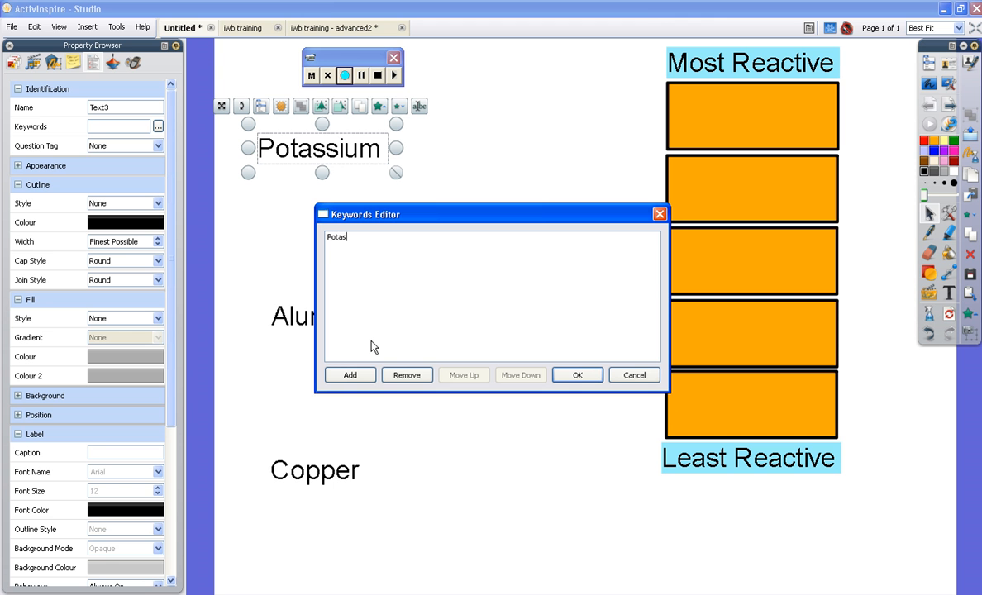
{"action": "type", "text": "sium"}
{"action": "left_click", "coordinate": [578, 375]}
{"action": "left_click", "coordinate": [570, 332]}
Step: Check potassium's symbol on the reactivity series web page, and add the text K to the flipchart above the metal words
{"action": "key", "text": "alt+Tab"}
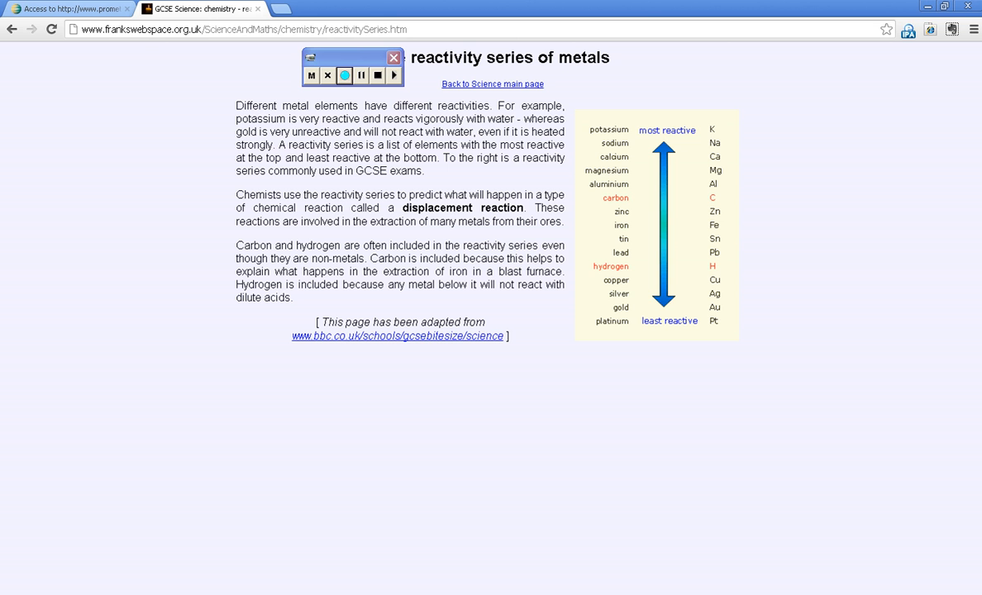
{"action": "key", "text": "alt+Tab"}
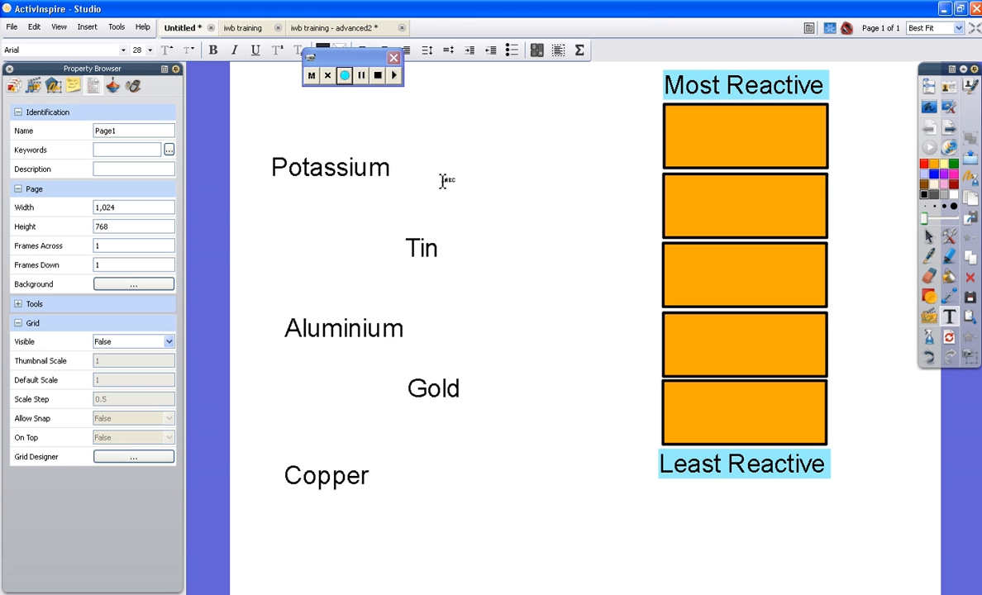
{"action": "left_click", "coordinate": [510, 94]}
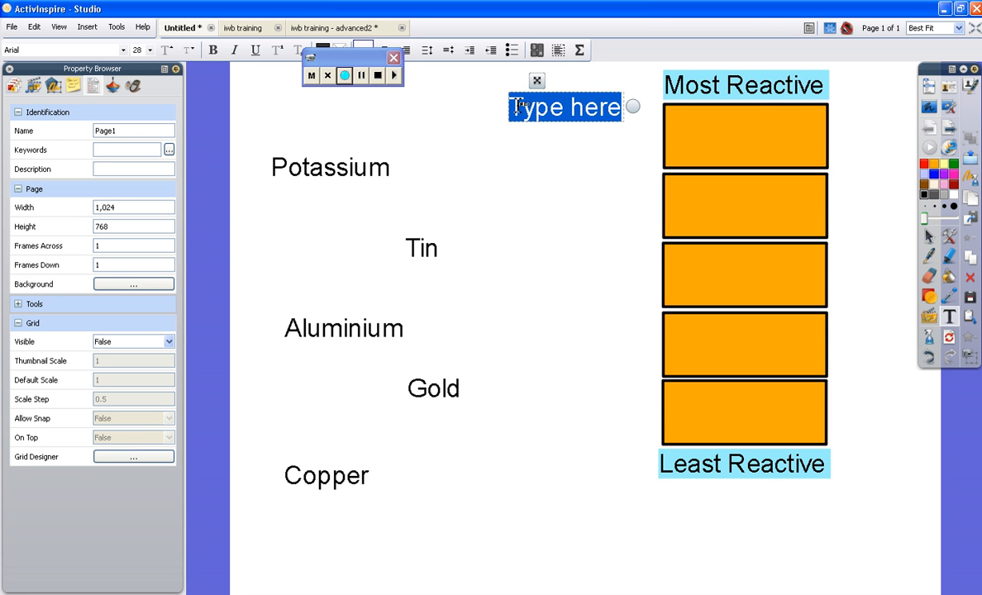
{"action": "type", "text": "K"}
{"action": "left_click", "coordinate": [565, 160]}
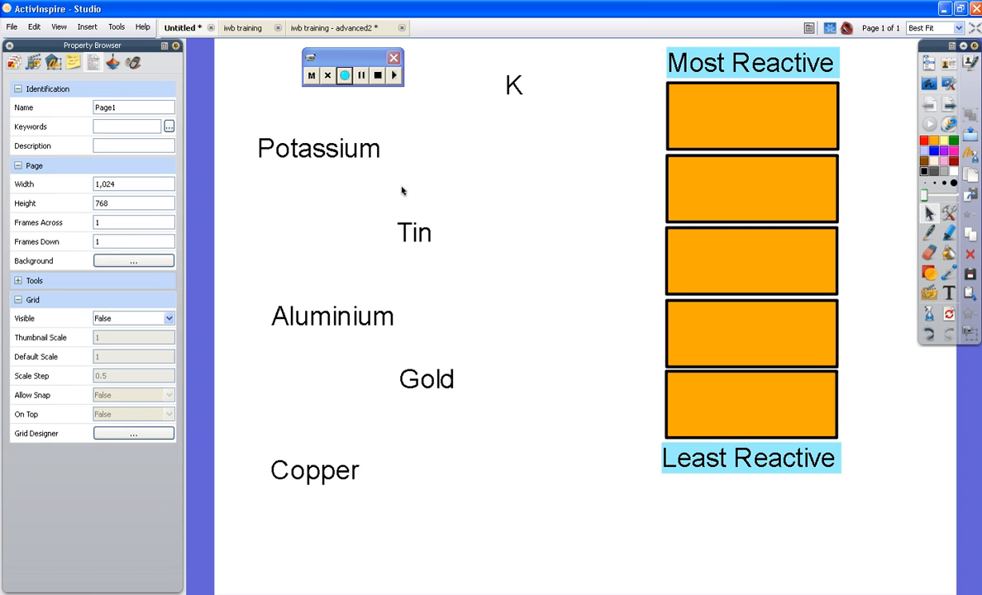
Step: Give the K text the identification keyword Potassium and deselect it
{"action": "left_click", "coordinate": [513, 86]}
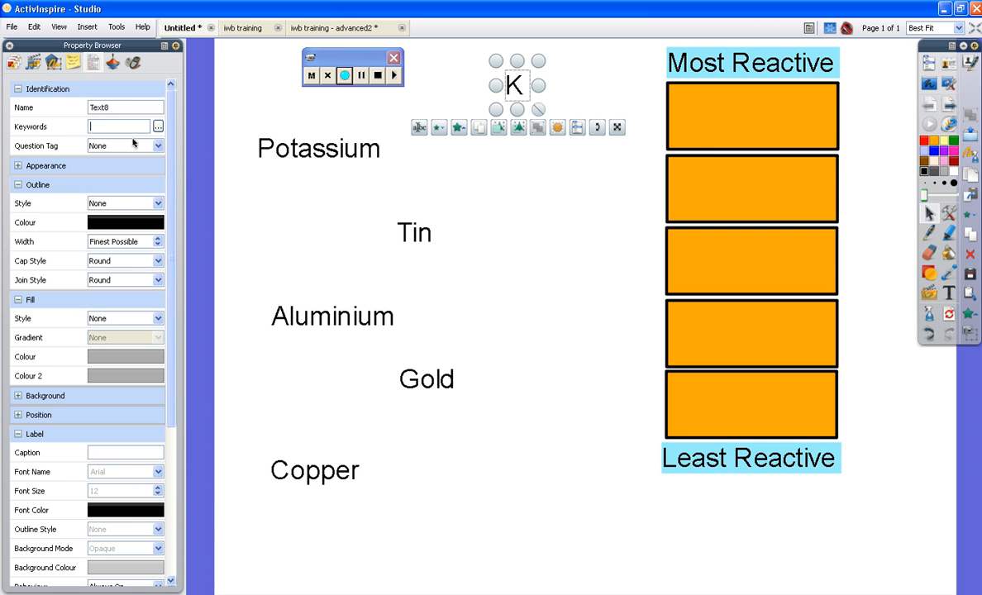
{"action": "type", "text": "Potassium"}
{"action": "left_click", "coordinate": [357, 261]}
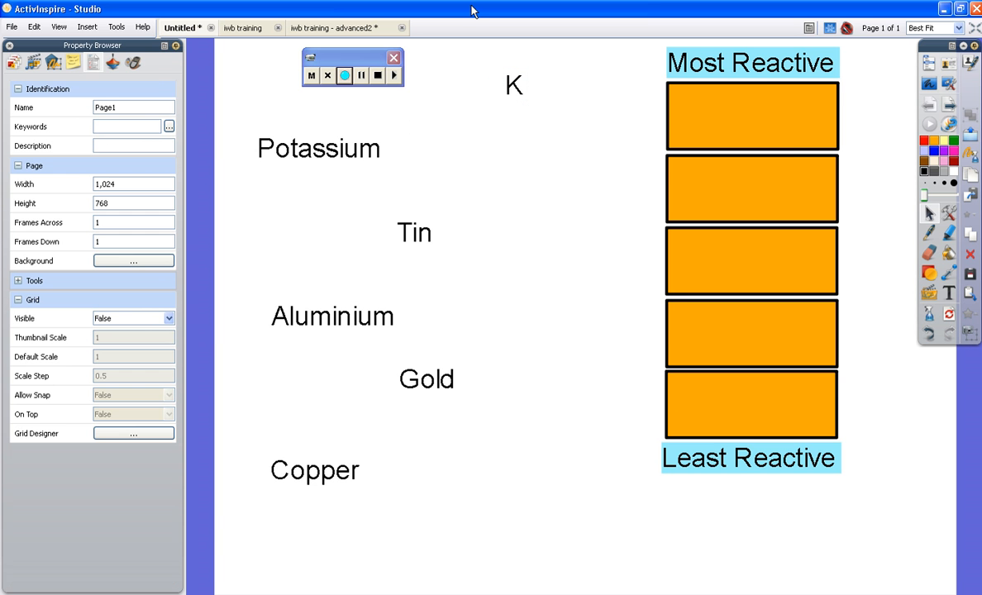
Step: Place both the word Potassium and the symbol K in the top box to test its keyword container
{"action": "left_click_drag", "start_coordinate": [372, 156], "coordinate": [804, 115]}
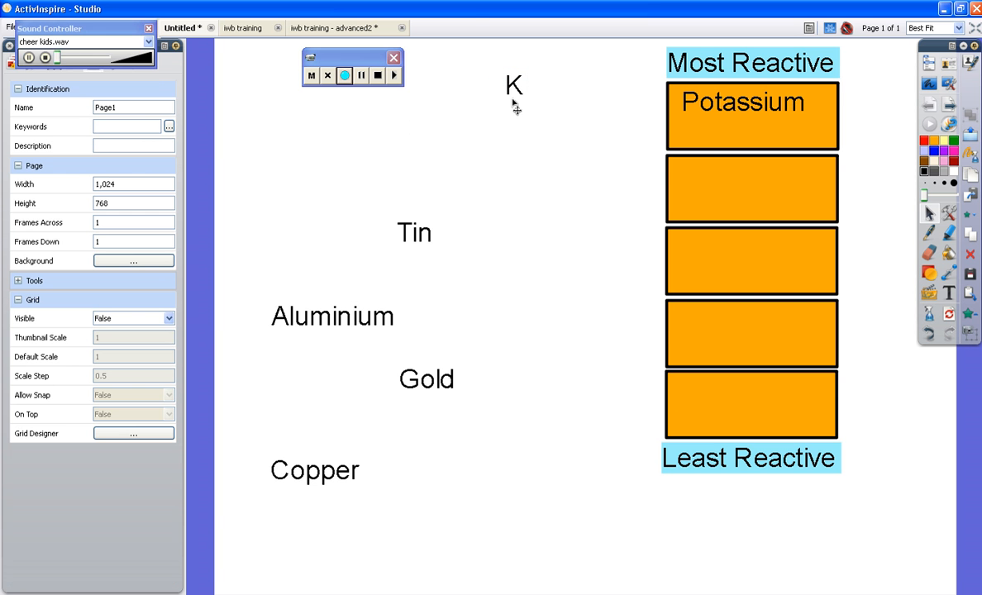
{"action": "left_click_drag", "start_coordinate": [512, 97], "coordinate": [809, 136]}
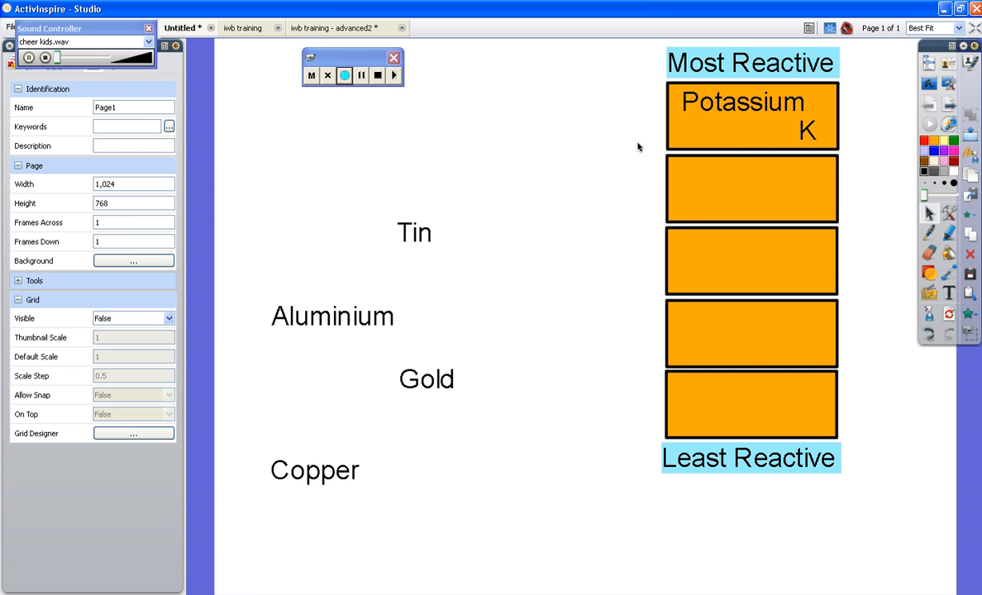